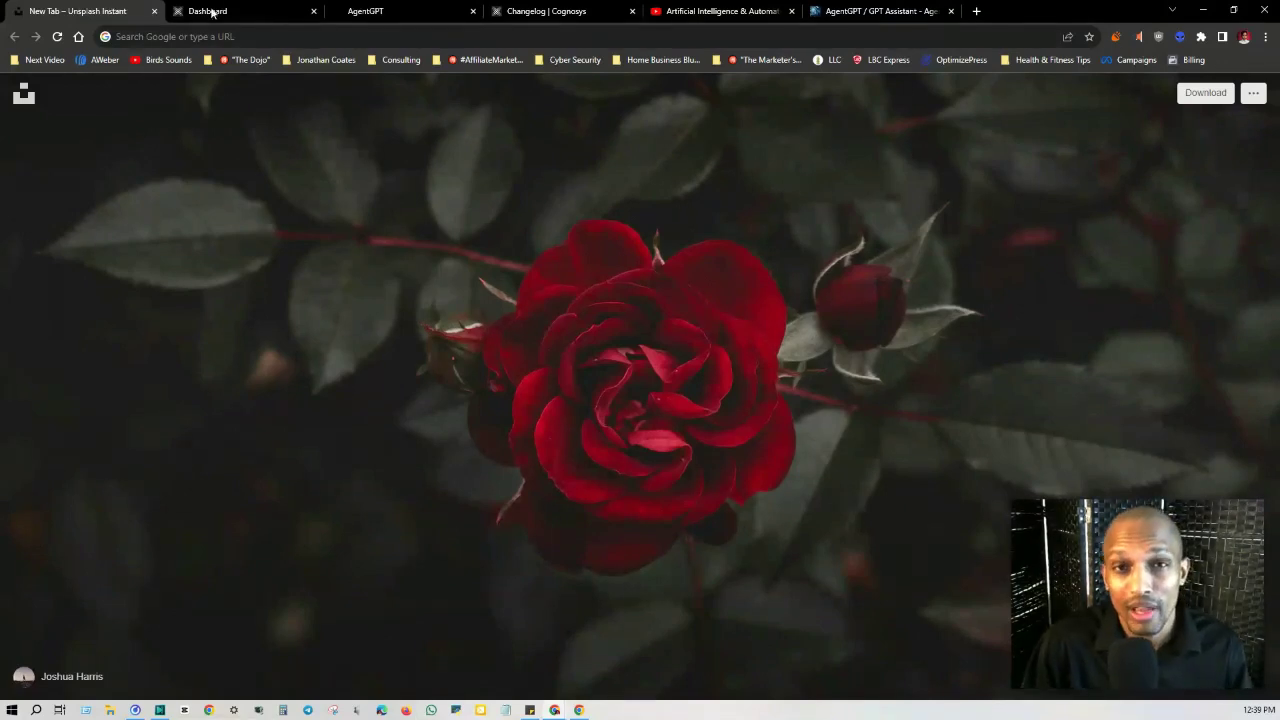
Switch to the Cognosys Dashboard tab, which shows no scheduled or completed plans.
{"action": "left_click", "coordinate": [262, 10]}
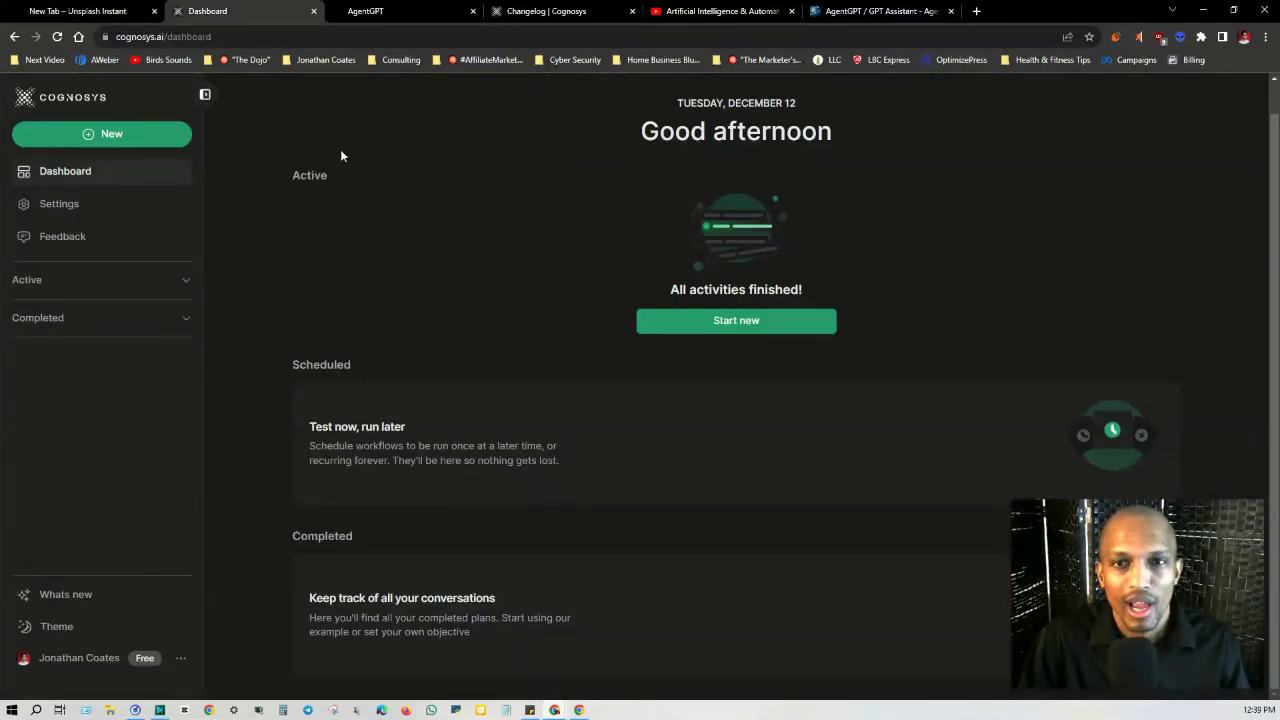
In AgentGPT, focus the Goal field and show the Current tasks panel, then return to Cognosys.
{"action": "left_click", "coordinate": [427, 8]}
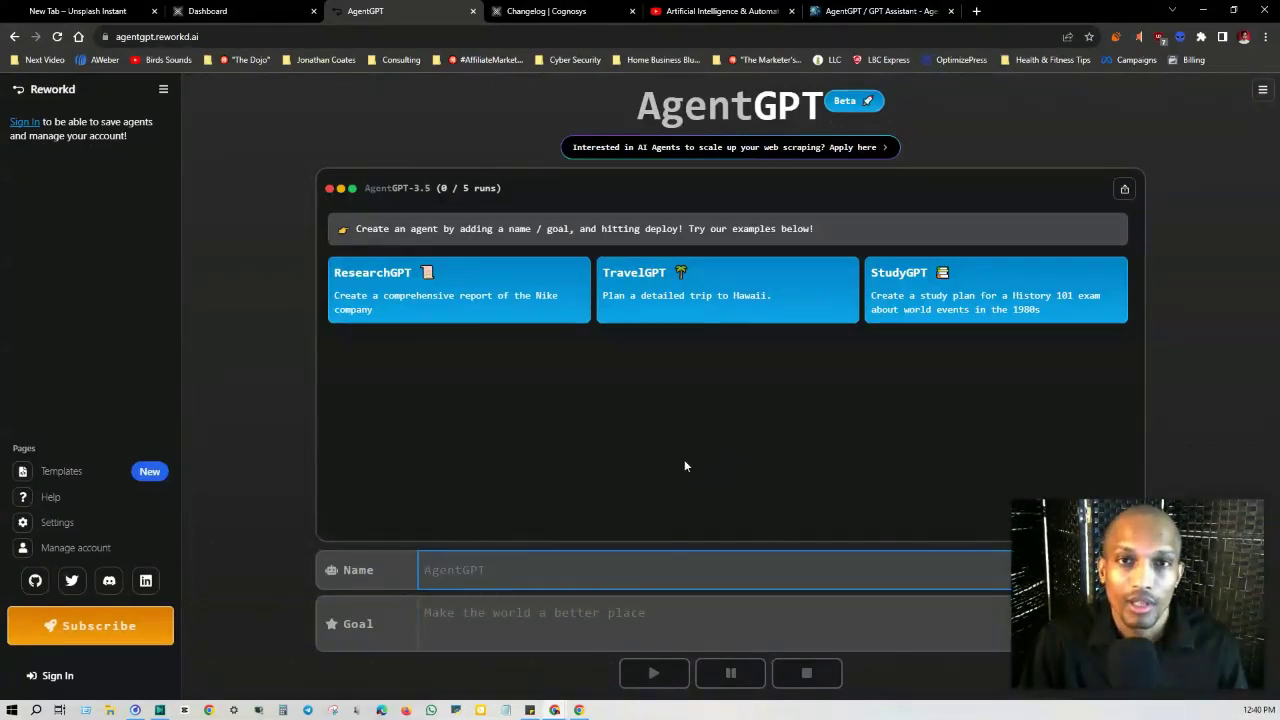
{"action": "left_click", "coordinate": [508, 620]}
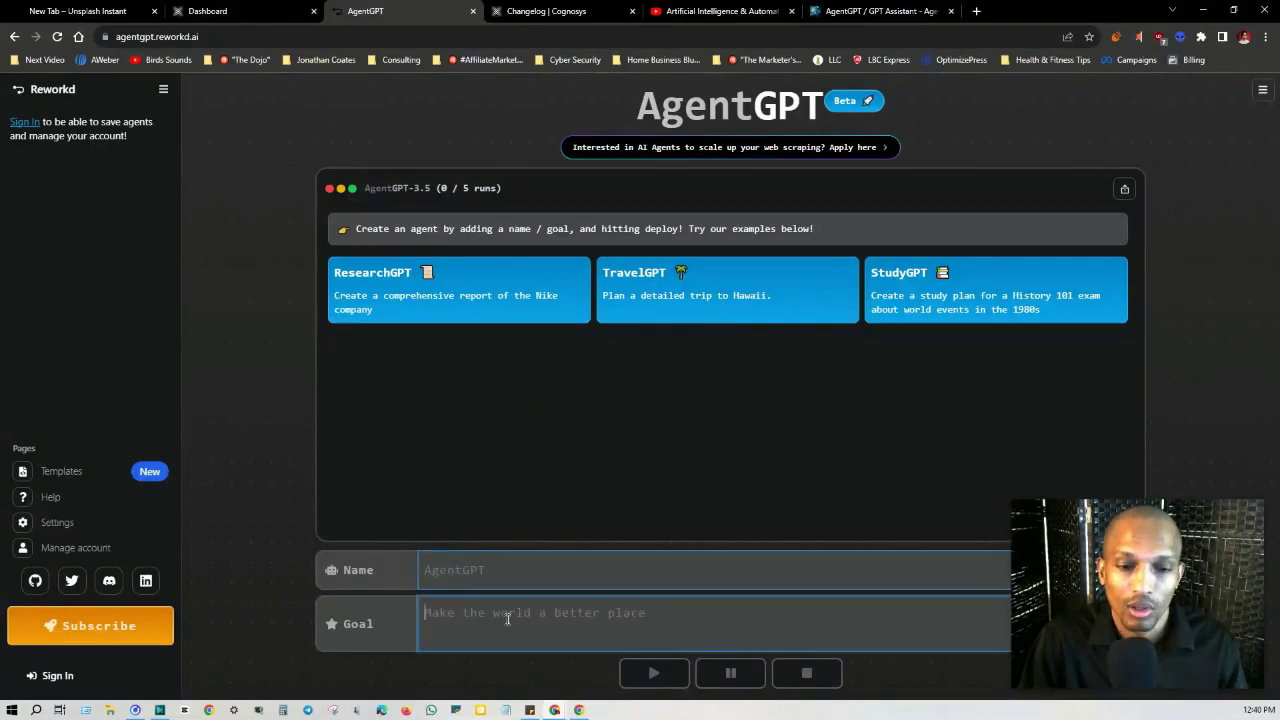
{"action": "left_click", "coordinate": [1261, 87]}
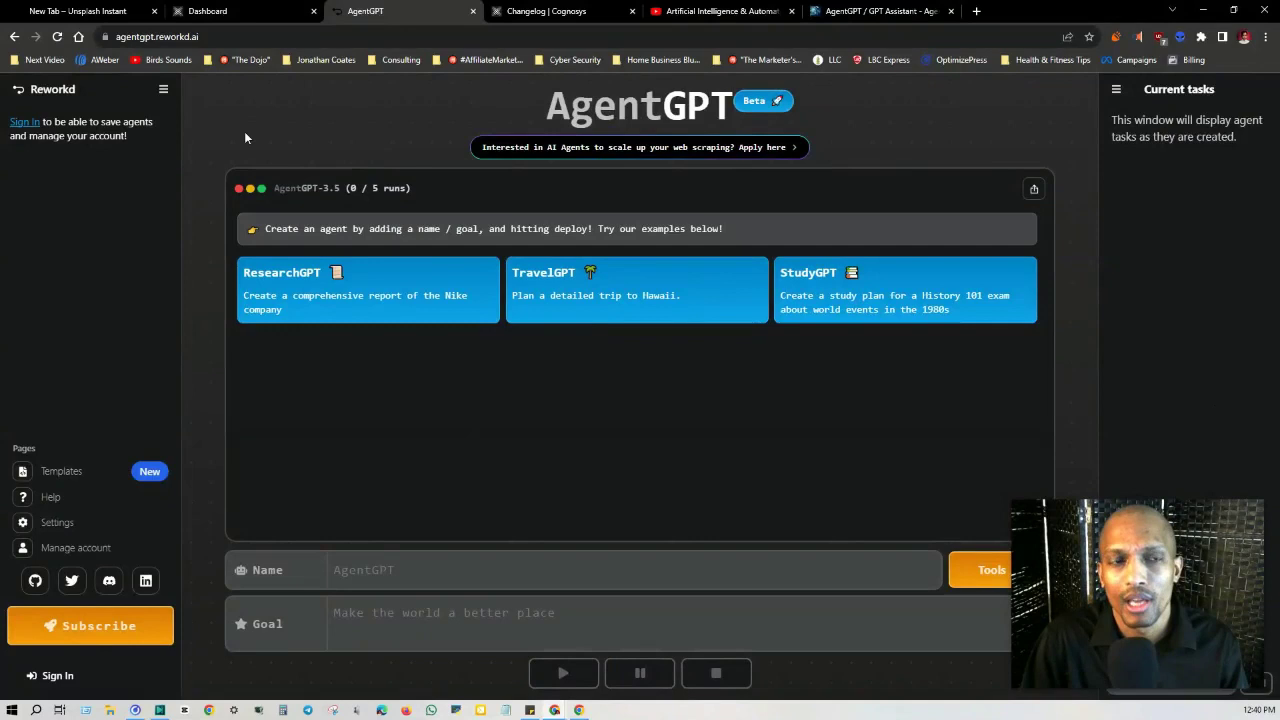
{"action": "left_click", "coordinate": [211, 8]}
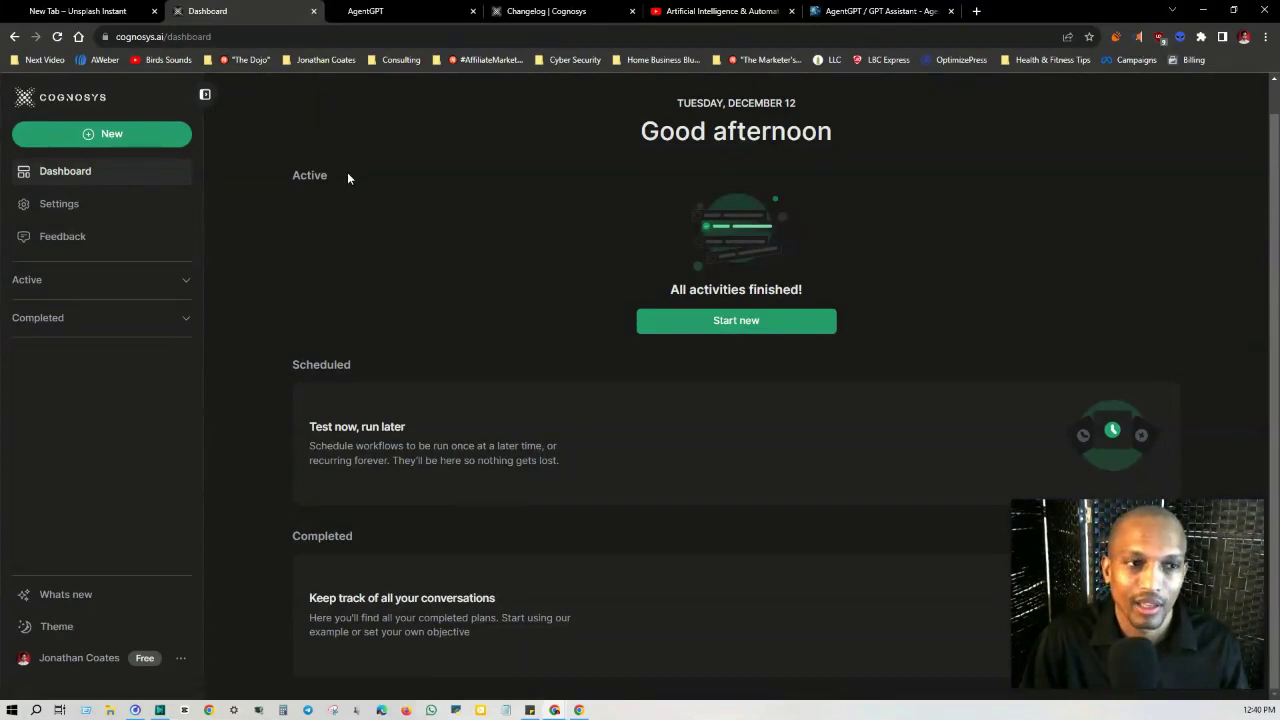
Start a new Cognosys task and send the 5-day Paris trip request.
{"action": "left_click", "coordinate": [126, 134]}
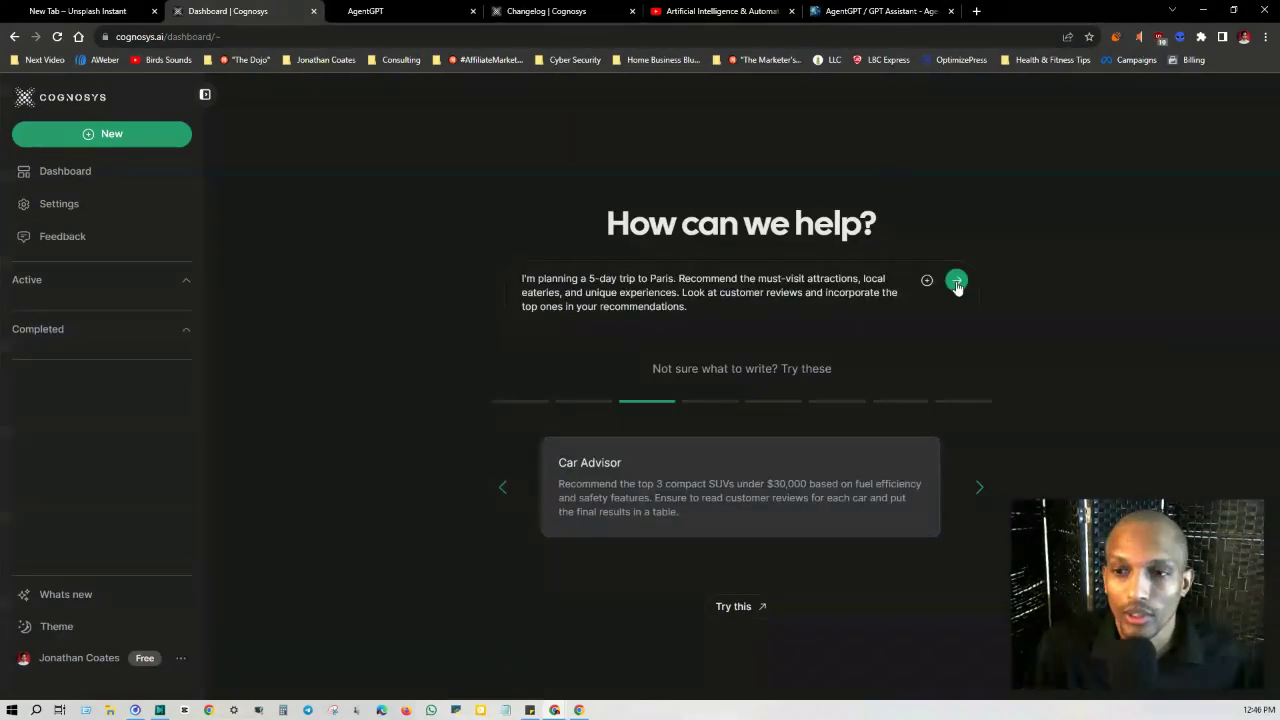
{"action": "left_click", "coordinate": [957, 280]}
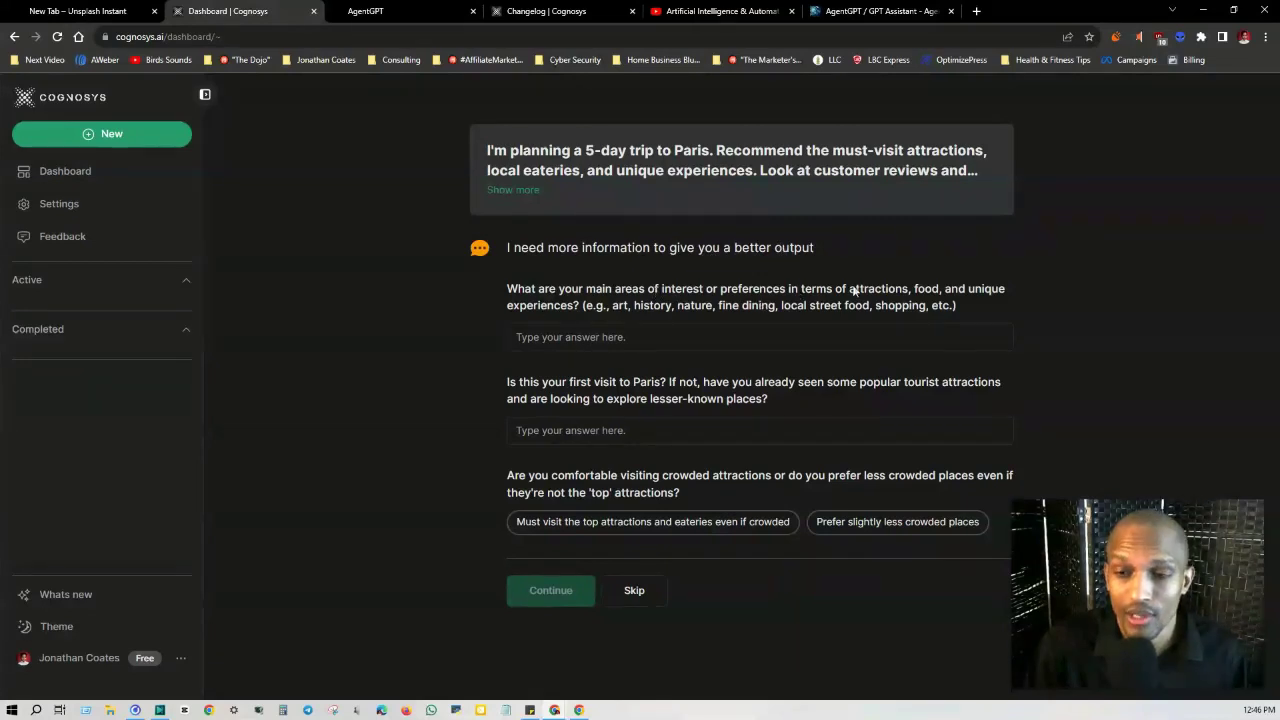
Answer the follow-ups with 'Art', 'Yes this is my time' and slightly less crowded places.
{"action": "left_click", "coordinate": [594, 339]}
{"action": "type", "text": "Art"}
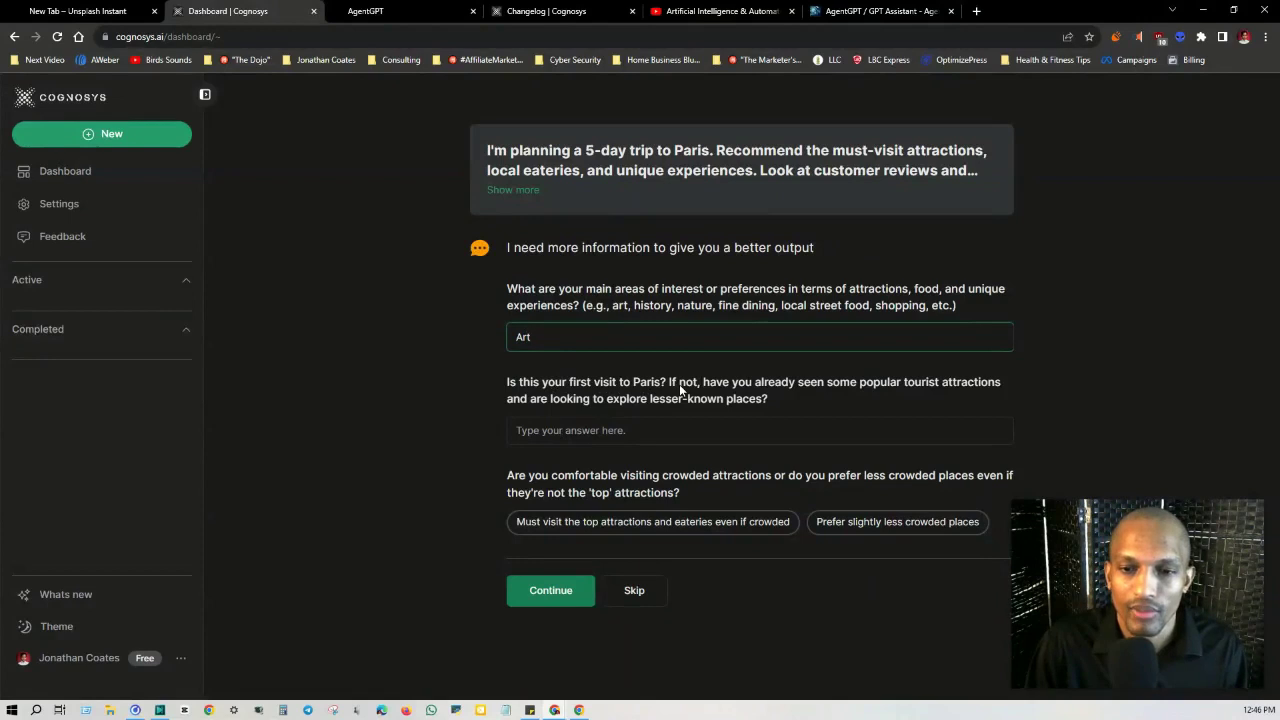
{"action": "left_click", "coordinate": [649, 432]}
{"action": "type", "text": "Y"}
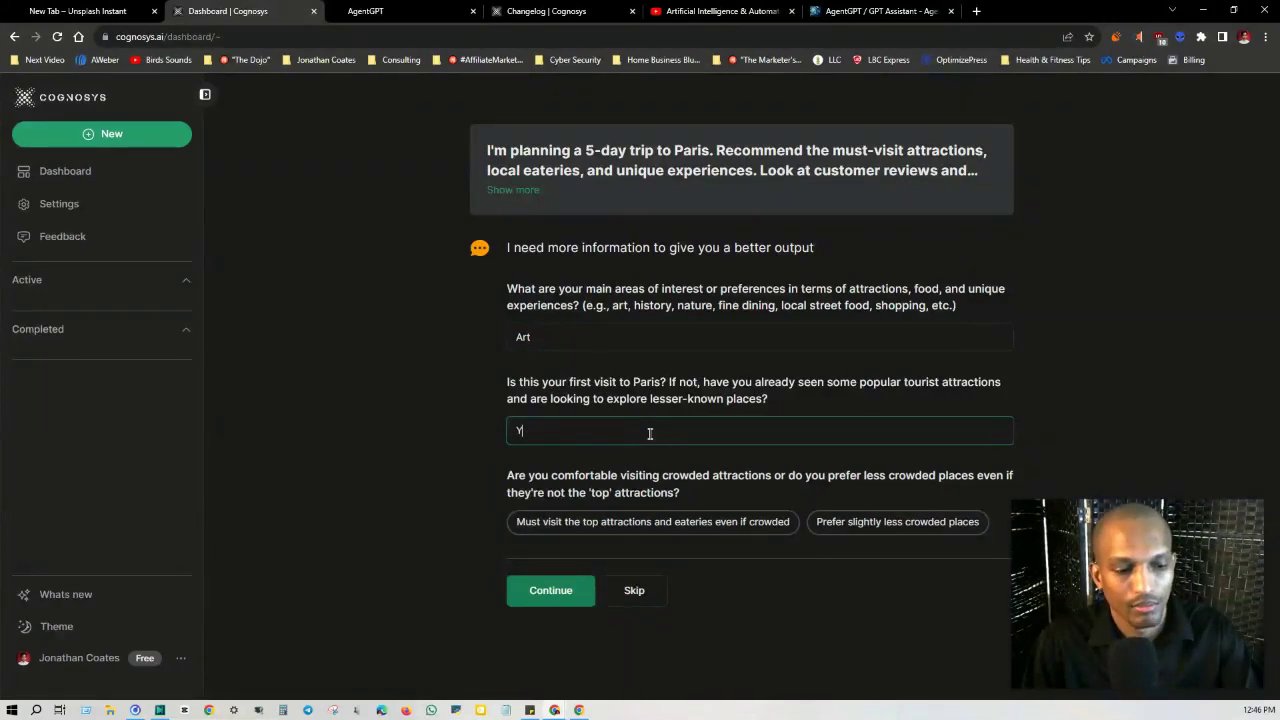
{"action": "type", "text": "es th"}
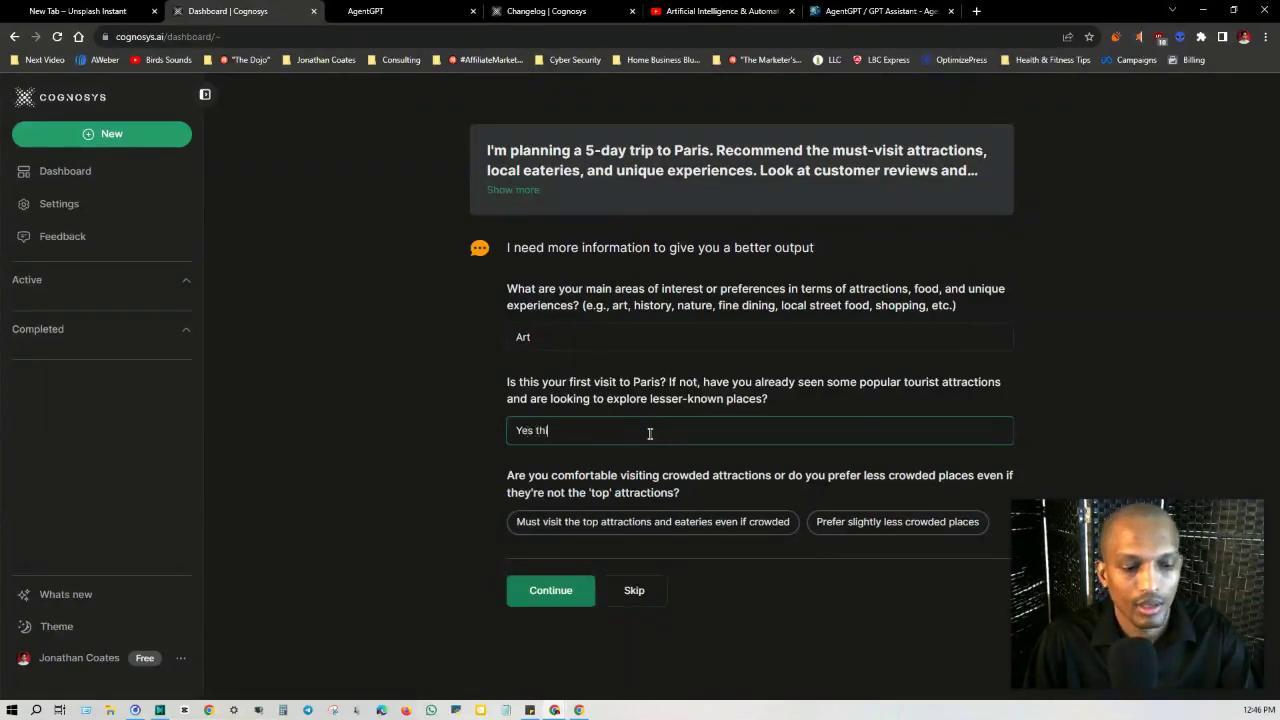
{"action": "type", "text": "is is my"}
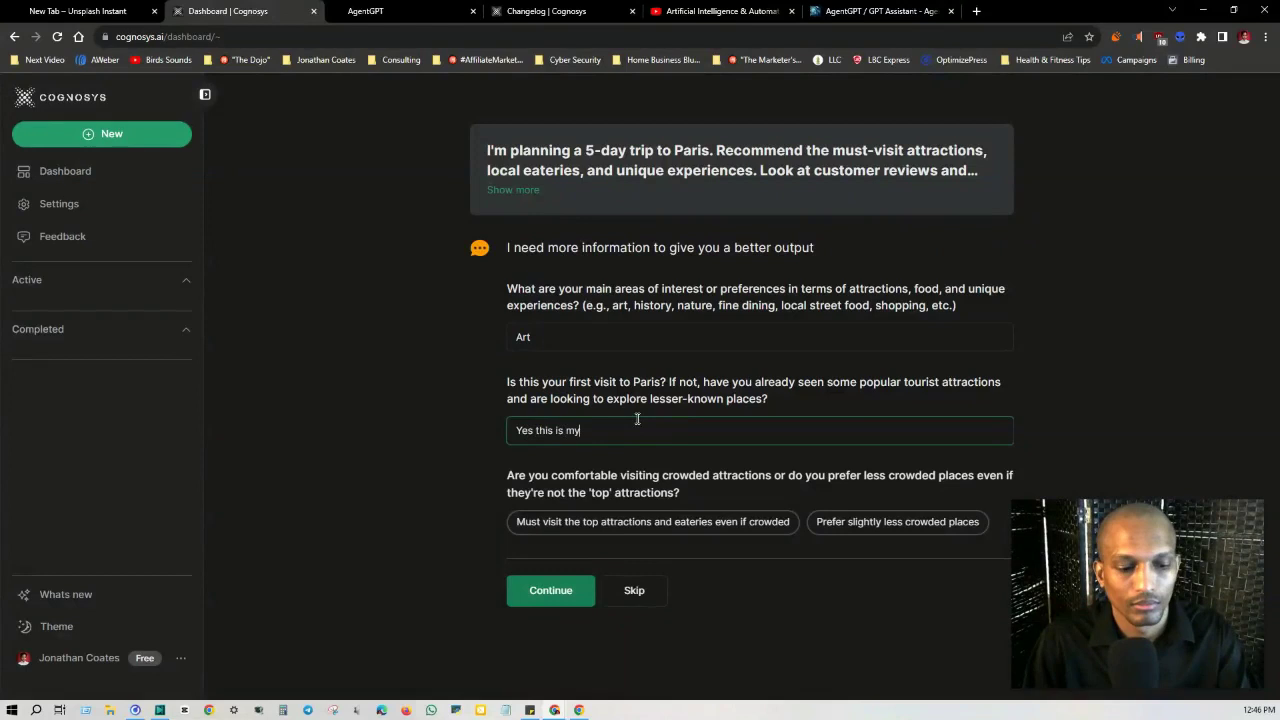
{"action": "type", "text": " t"}
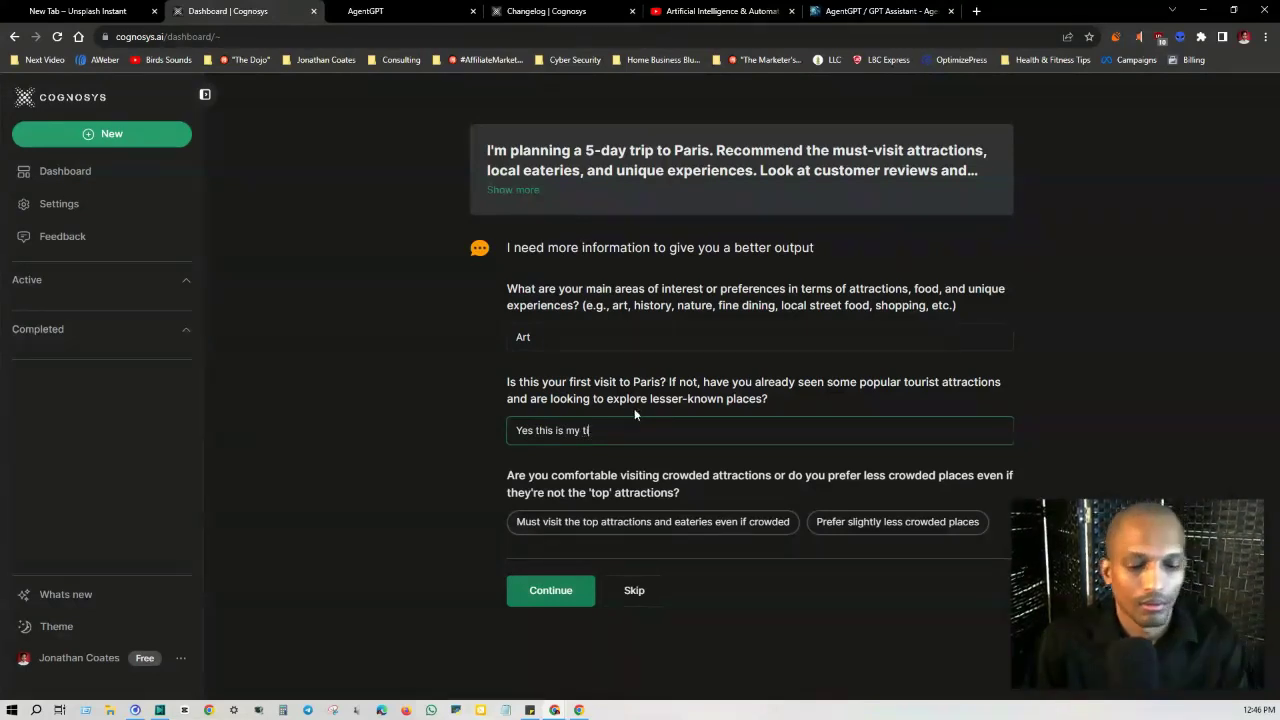
{"action": "type", "text": "ime"}
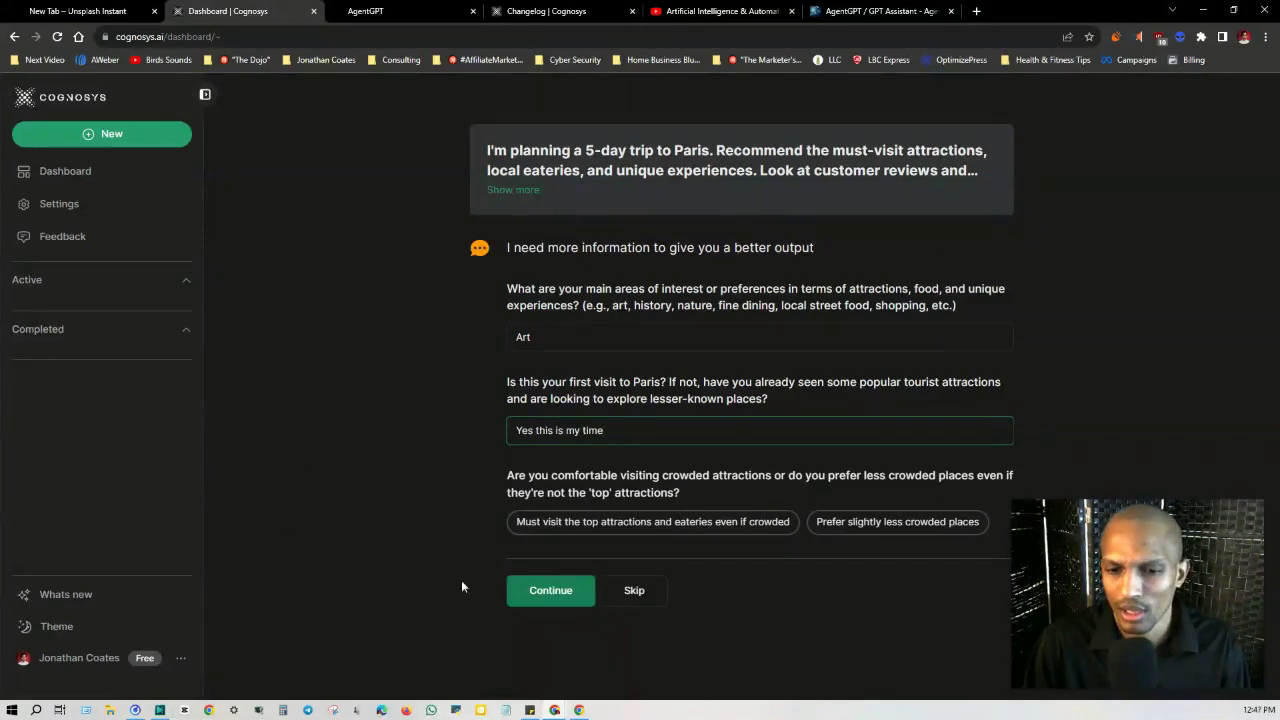
{"action": "left_click", "coordinate": [943, 522]}
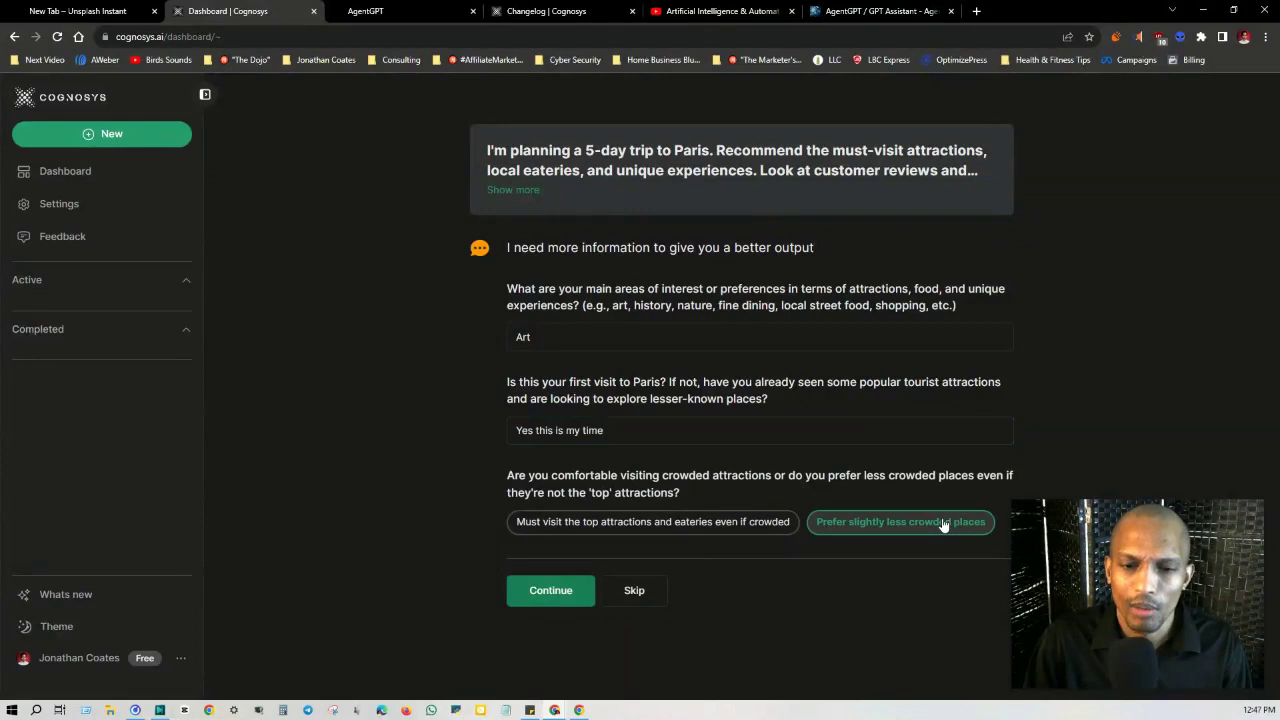
{"action": "left_click", "coordinate": [568, 591]}
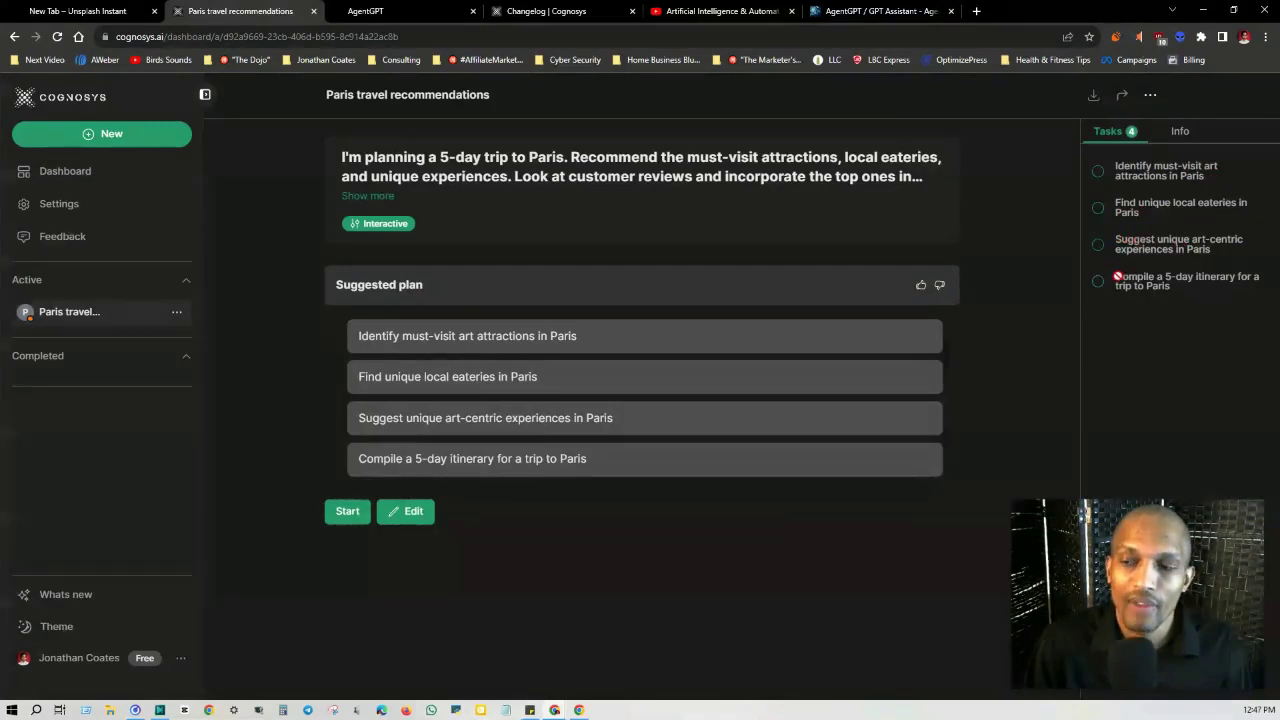
Check the plan's Info details, return to its four tasks, and start the plan.
{"action": "left_click", "coordinate": [1198, 135]}
{"action": "left_click", "coordinate": [1117, 135]}
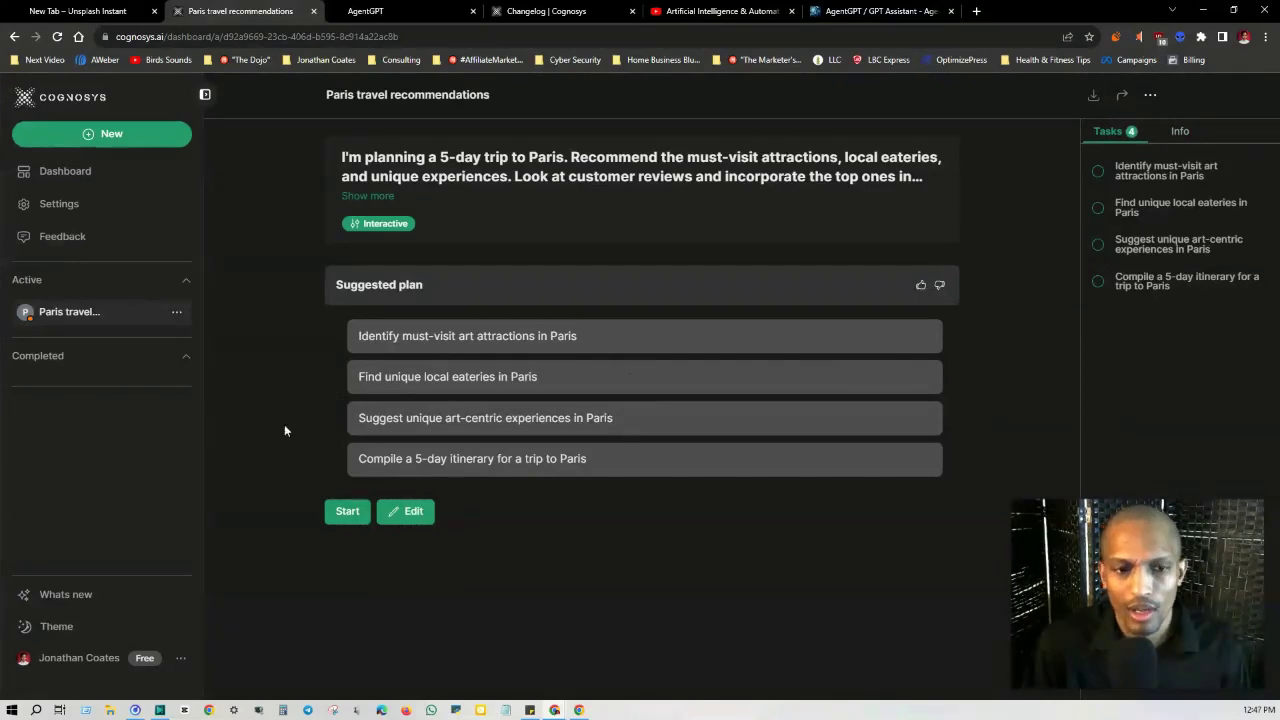
{"action": "left_click", "coordinate": [348, 512]}
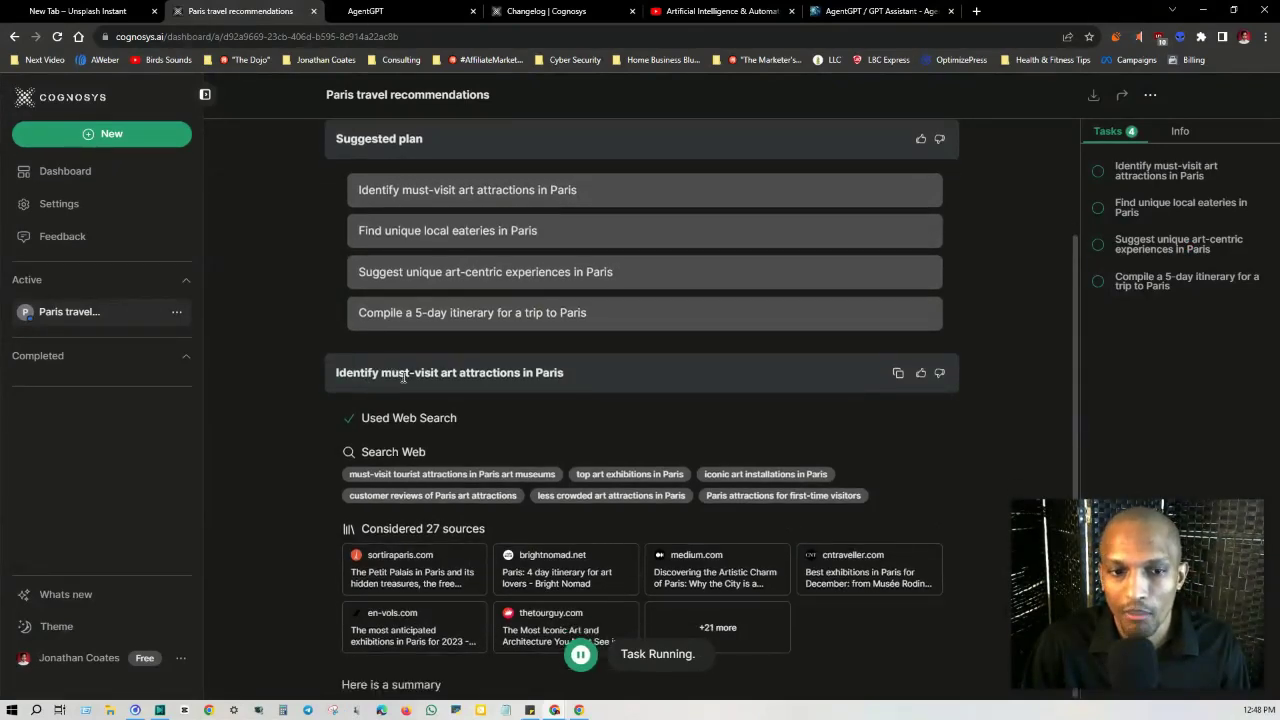
Scroll down to follow the art-attractions task's web search across 27 sources.
{"action": "scroll", "coordinate": [390, 620], "scroll_direction": "down", "scroll_amount": 1}
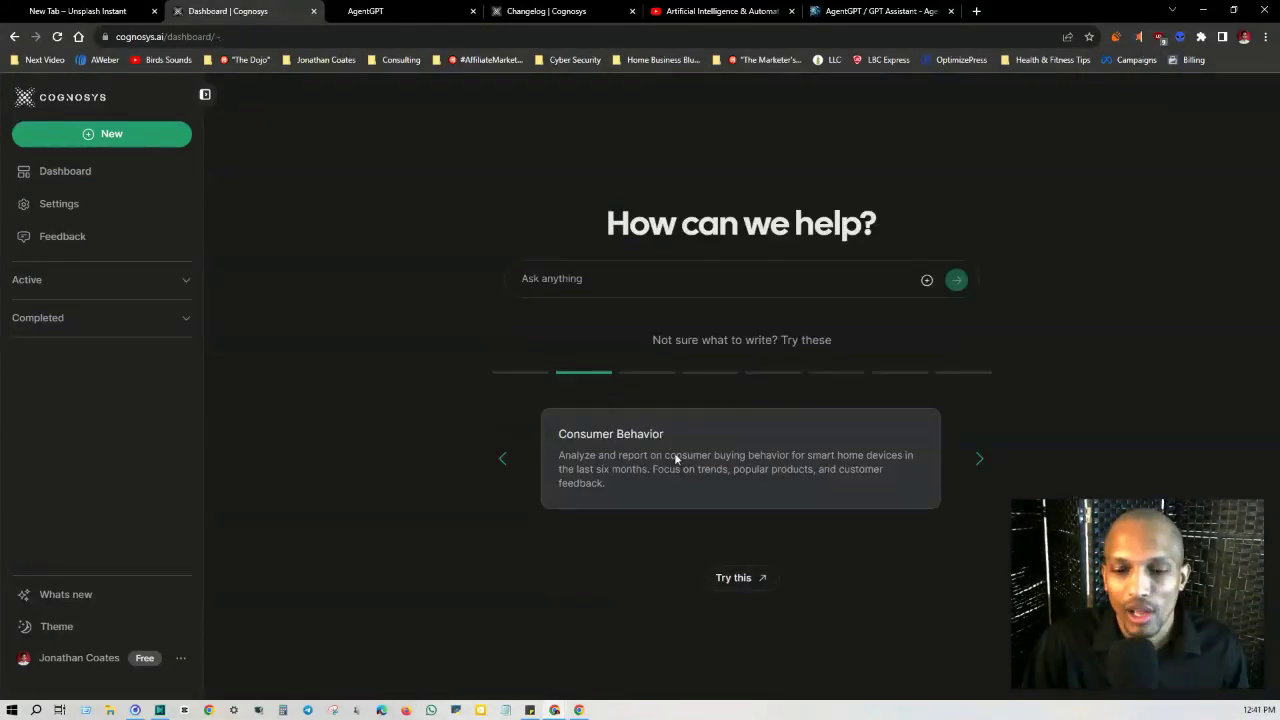
Expand the Active and Completed task lists, then open Settings to the Integrations page.
{"action": "left_click", "coordinate": [78, 284]}
{"action": "left_click", "coordinate": [186, 329]}
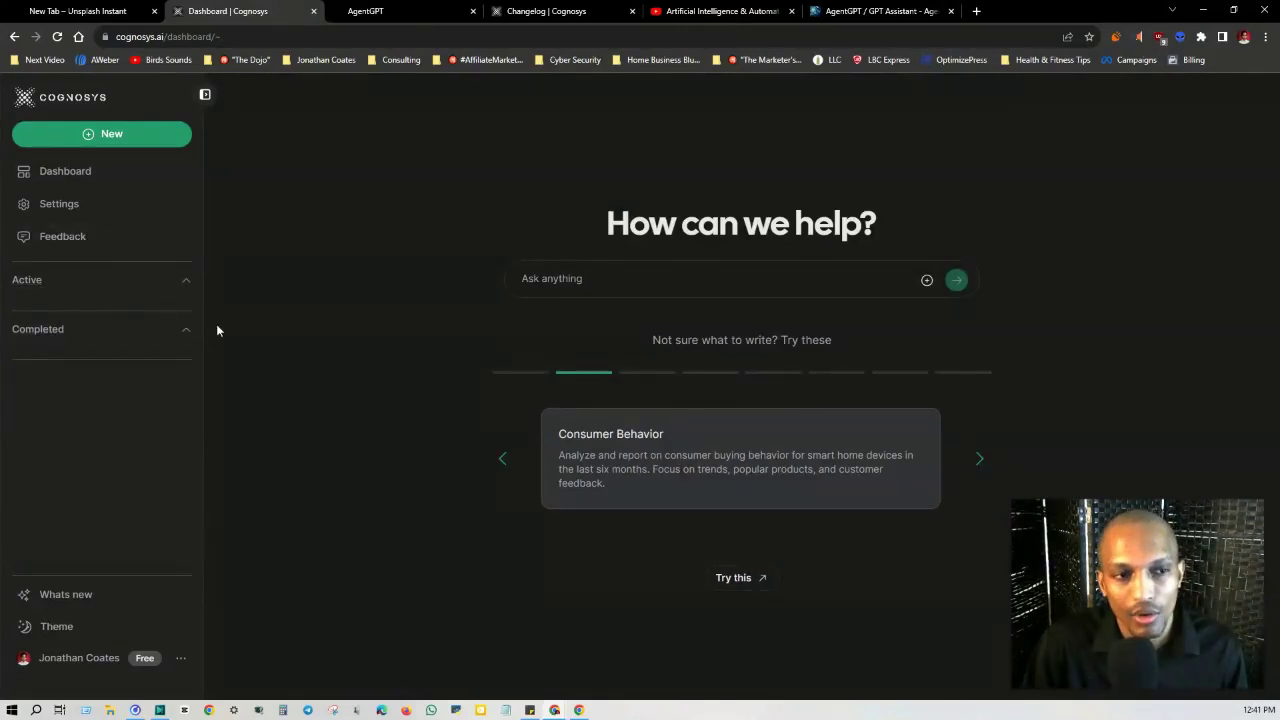
{"action": "left_click", "coordinate": [55, 206]}
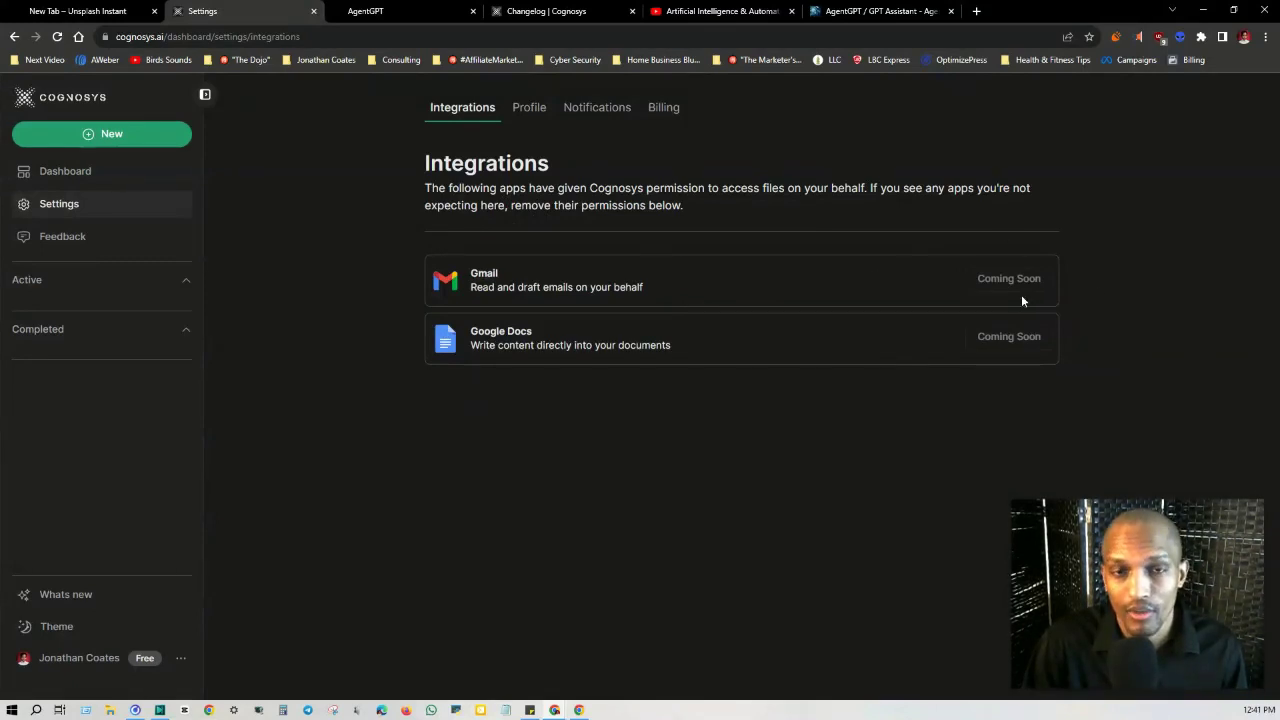
Compare Pro billing at $12 annually versus $15 monthly, then switch to AgentGPT.
{"action": "left_click", "coordinate": [663, 108]}
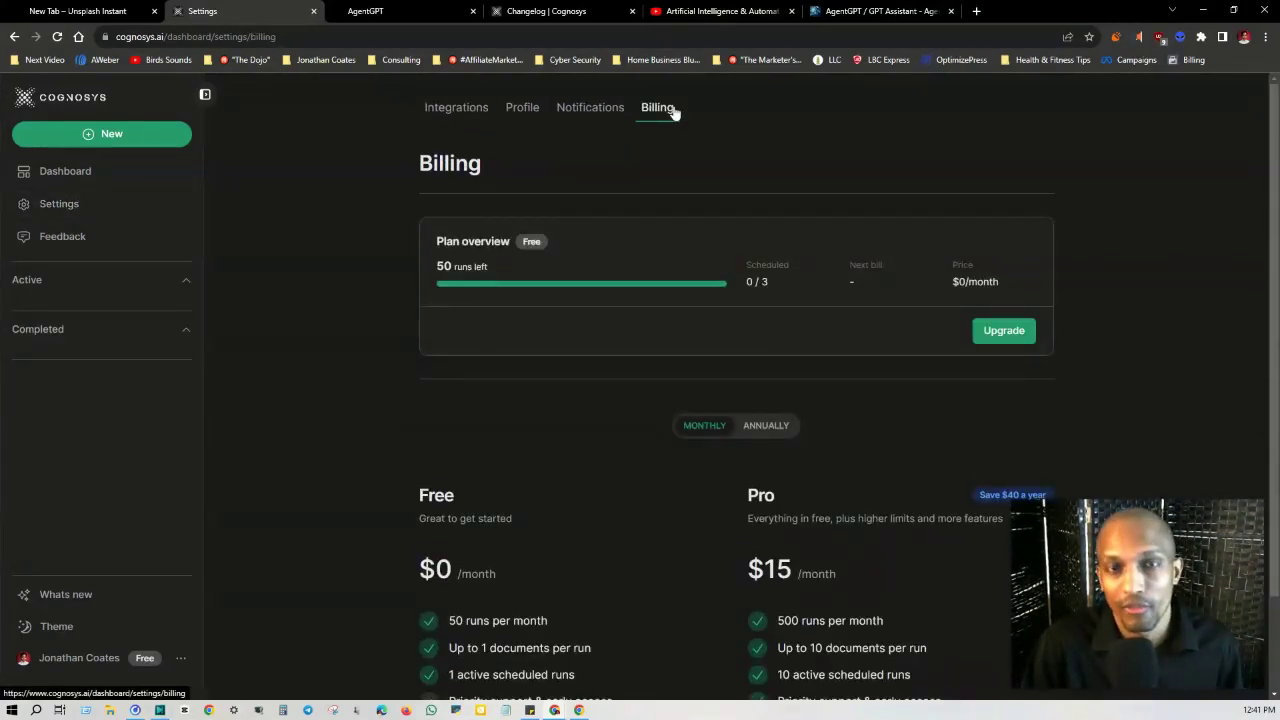
{"action": "scroll", "coordinate": [603, 284], "scroll_direction": "down", "scroll_amount": 2}
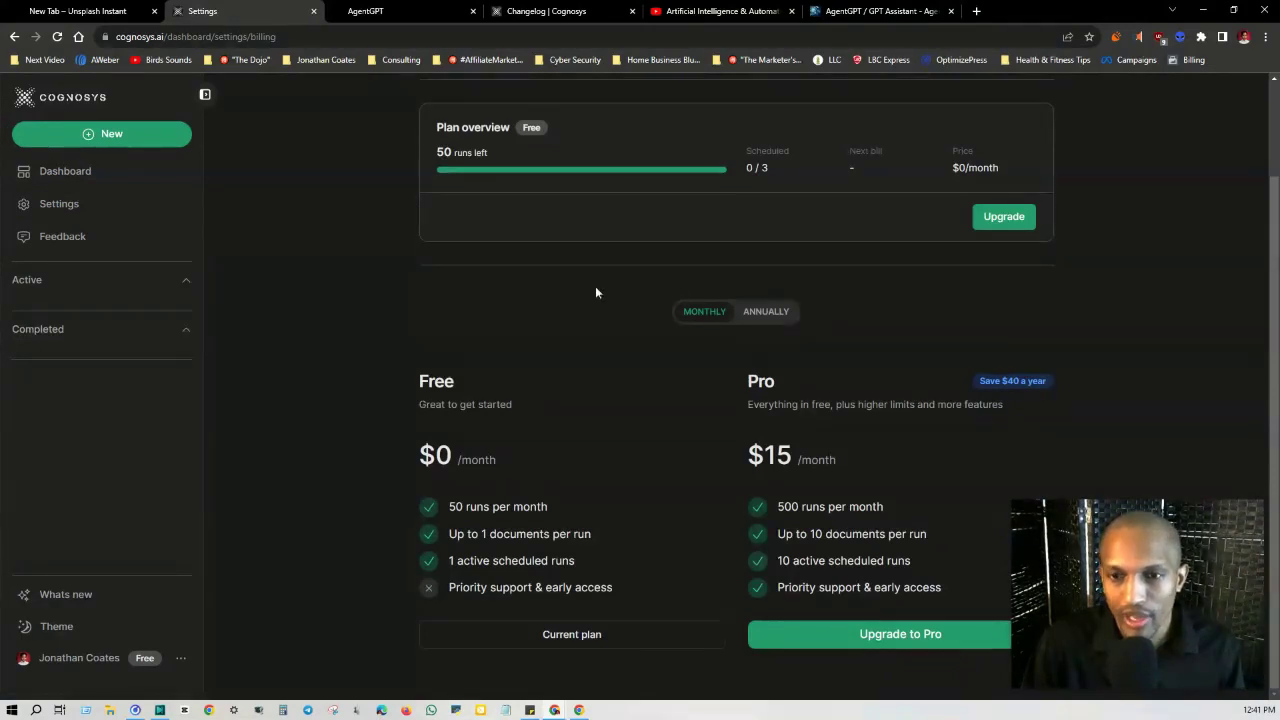
{"action": "left_click", "coordinate": [780, 312]}
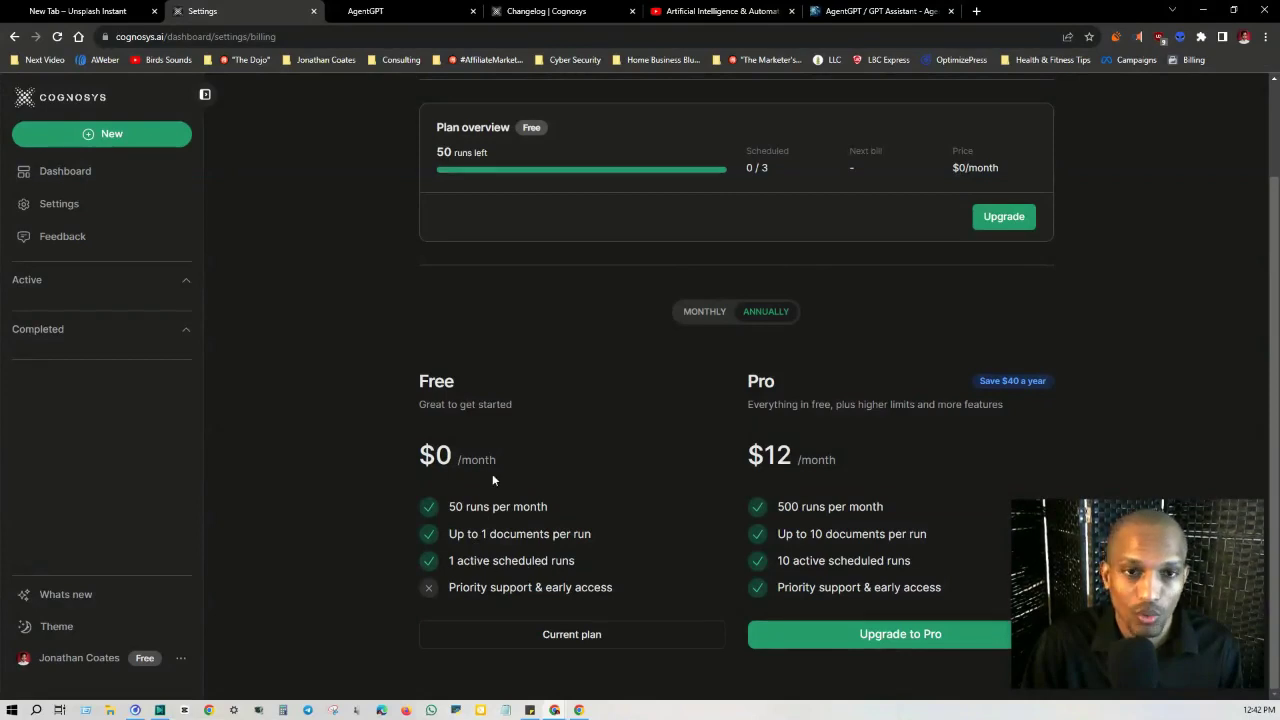
{"action": "scroll", "coordinate": [492, 480], "scroll_direction": "up", "scroll_amount": 2}
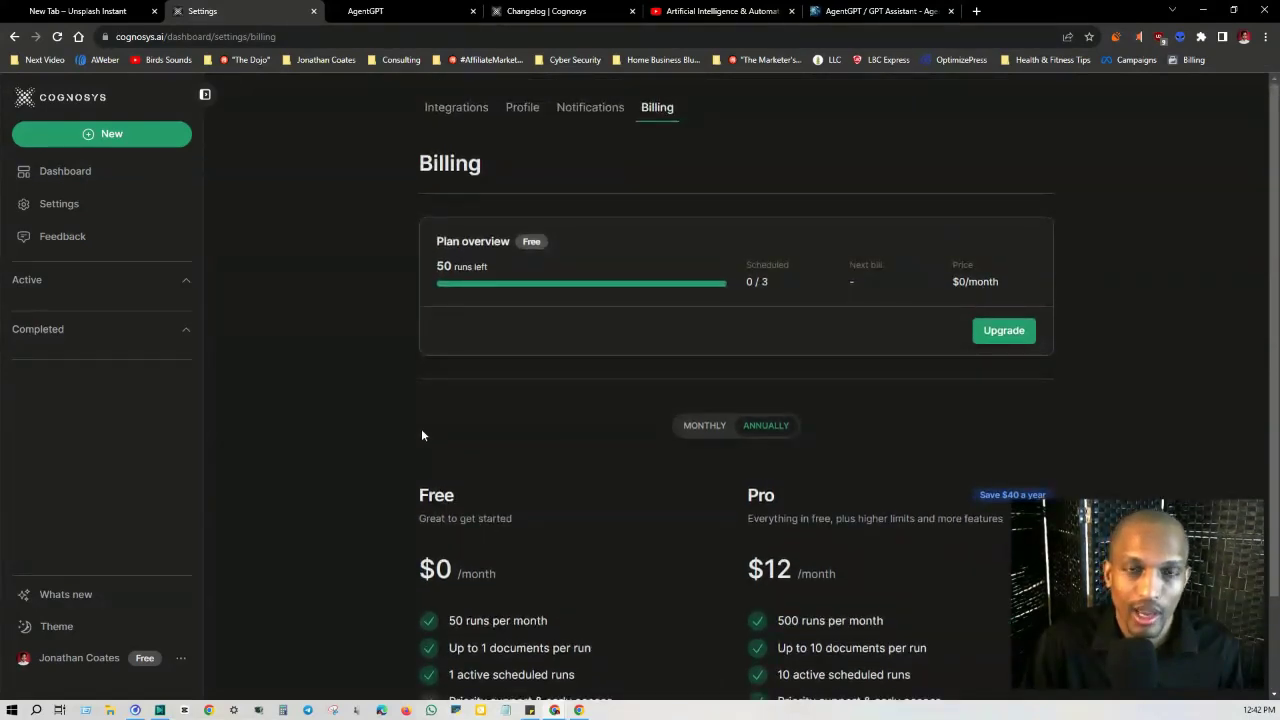
{"action": "scroll", "coordinate": [500, 431], "scroll_direction": "down", "scroll_amount": 1}
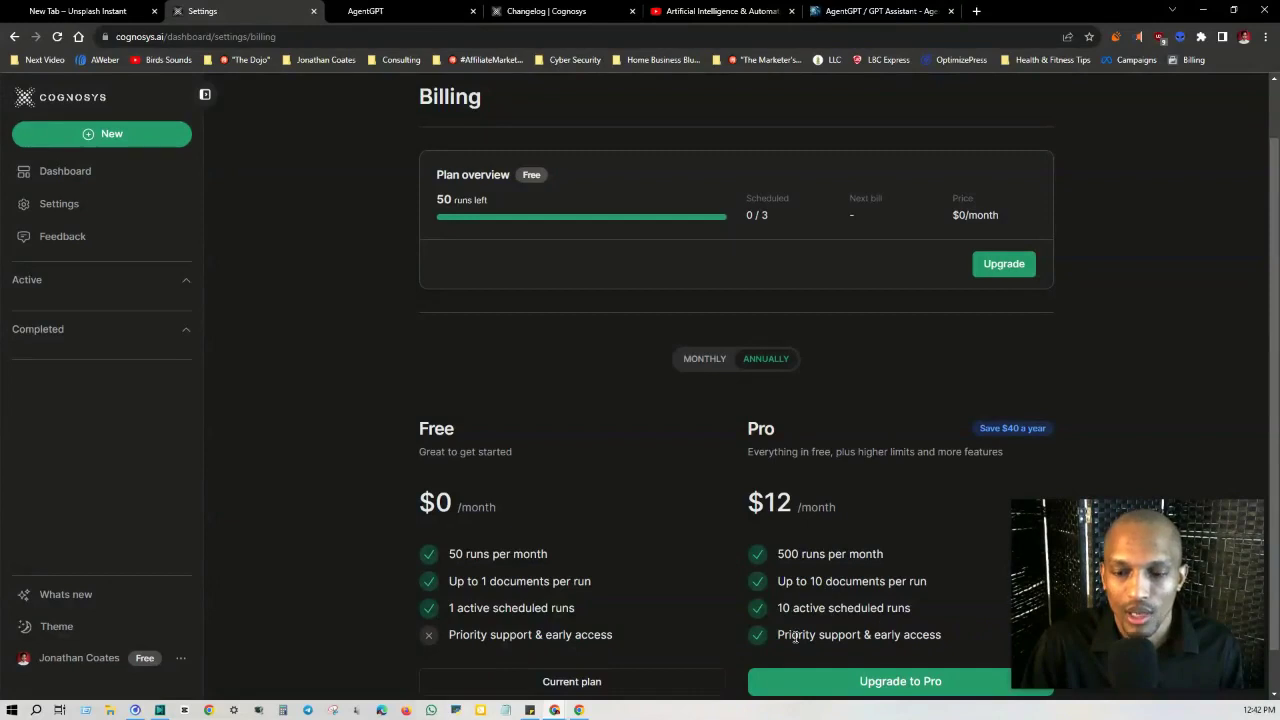
{"action": "scroll", "coordinate": [714, 435], "scroll_direction": "down", "scroll_amount": 1}
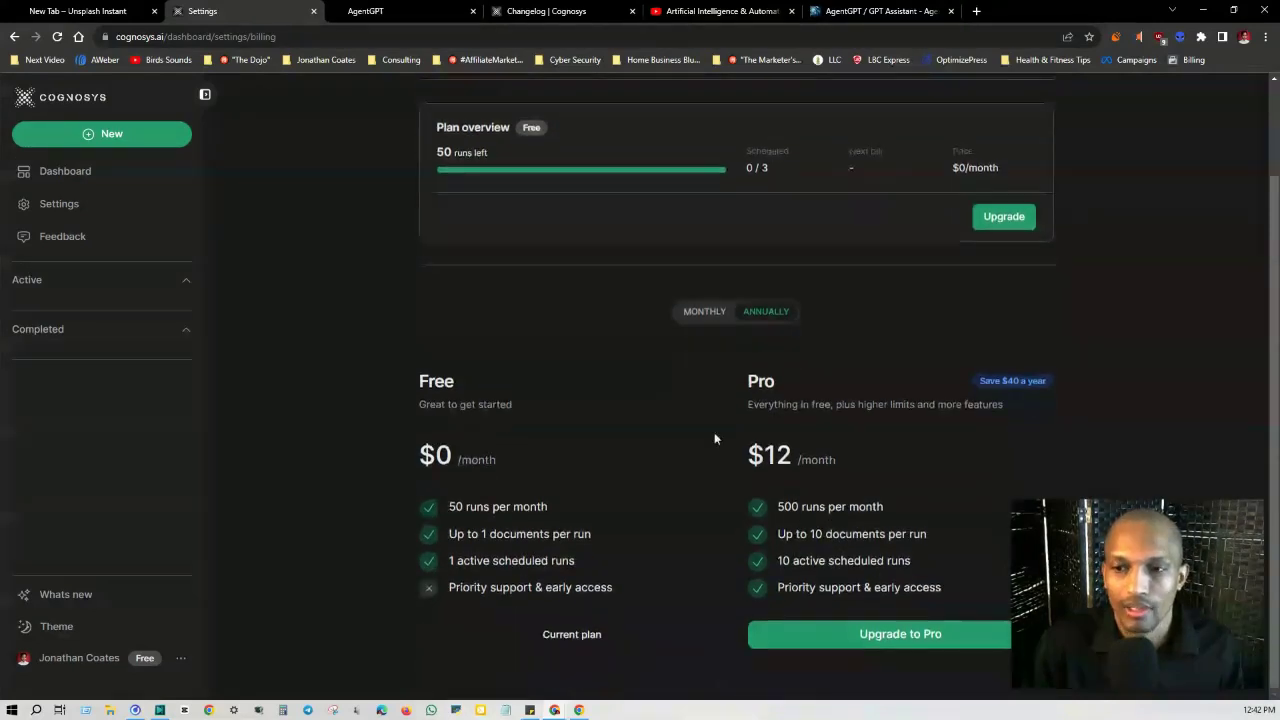
{"action": "left_click", "coordinate": [707, 312]}
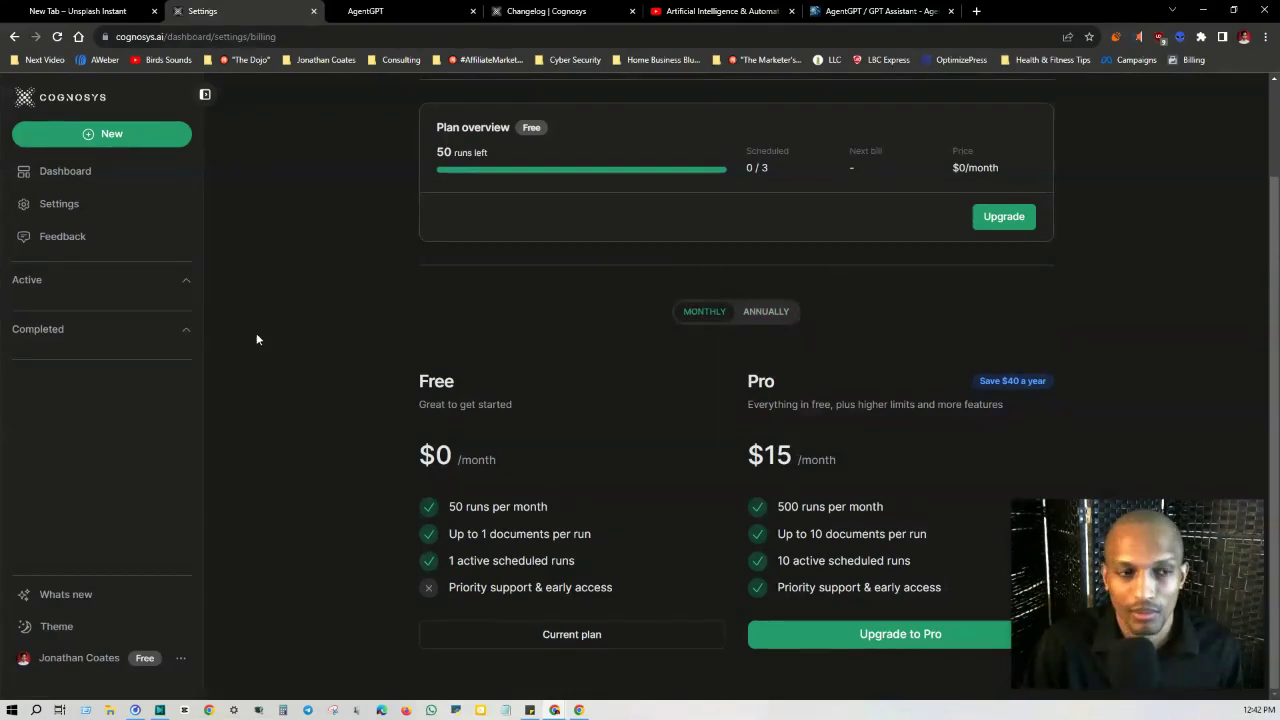
{"action": "scroll", "coordinate": [366, 296], "scroll_direction": "up", "scroll_amount": 2}
{"action": "left_click", "coordinate": [371, 10]}
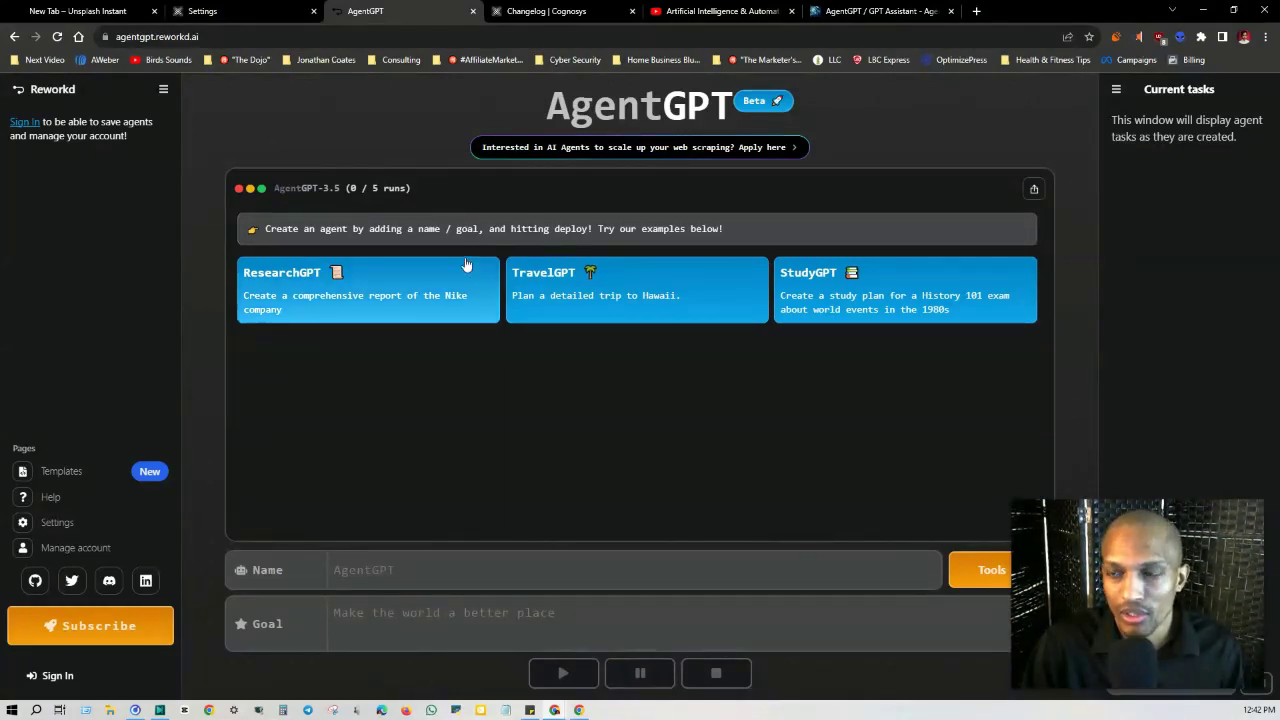
Look over AgentGPT's example agents, then switch to the 'Changelog | Cognosys' tab.
{"action": "left_click", "coordinate": [560, 11]}
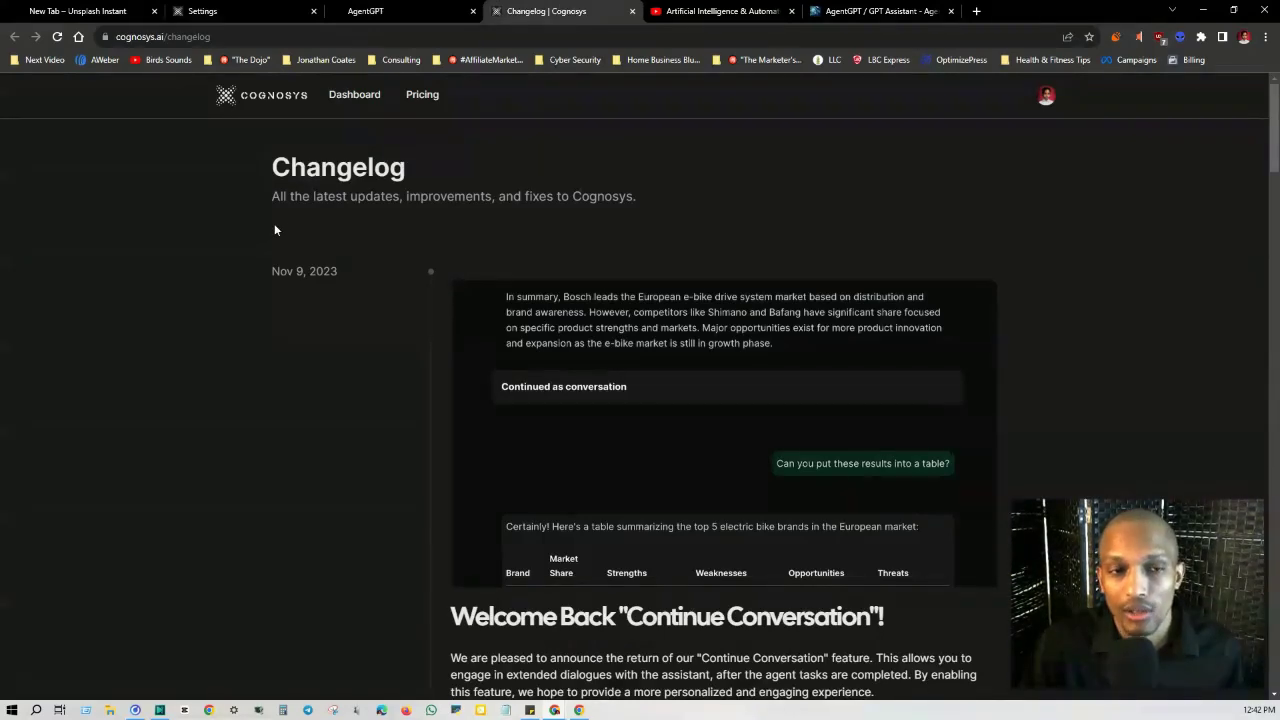
Read the November entries, highlighting the in-line citations sentence and the Improved writing heading.
{"action": "left_click_drag", "start_coordinate": [270, 197], "coordinate": [652, 197]}
{"action": "scroll", "coordinate": [672, 149], "scroll_direction": "down", "scroll_amount": 1}
{"action": "left_click", "coordinate": [482, 251]}
{"action": "scroll", "coordinate": [575, 525], "scroll_direction": "down", "scroll_amount": 2}
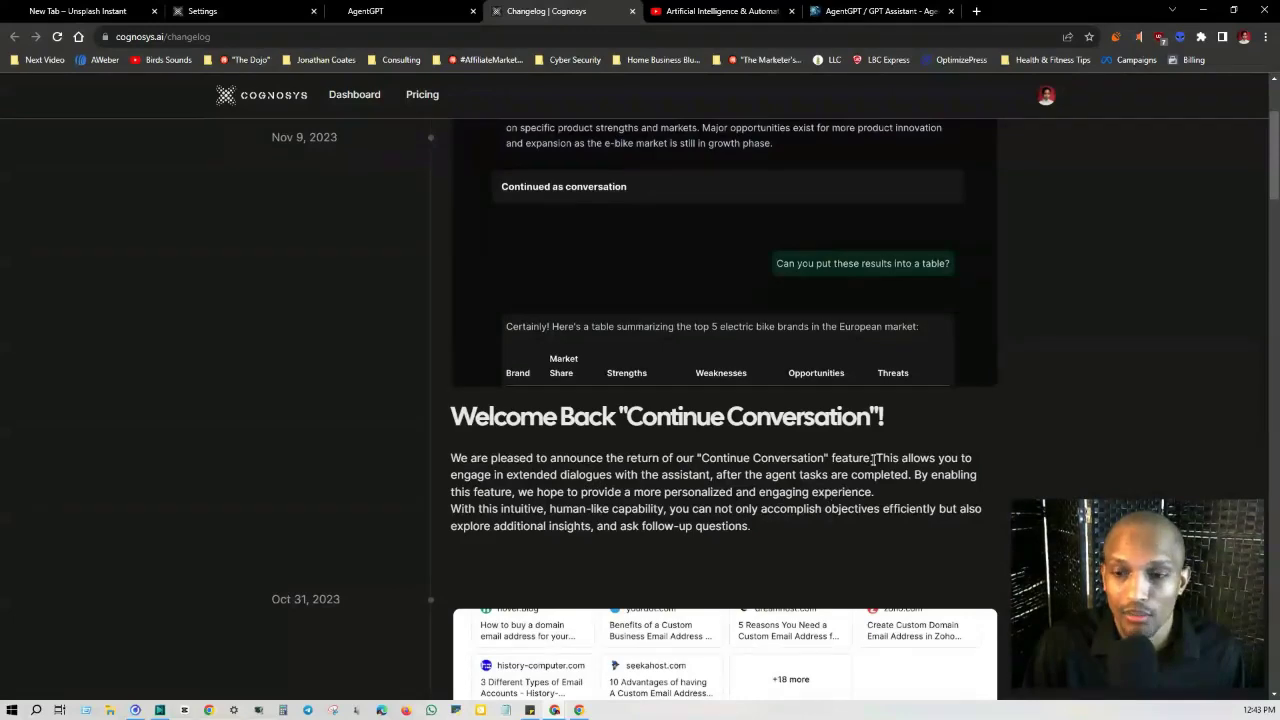
{"action": "scroll", "coordinate": [874, 460], "scroll_direction": "down", "scroll_amount": 4}
{"action": "scroll", "coordinate": [874, 460], "scroll_direction": "down", "scroll_amount": 6}
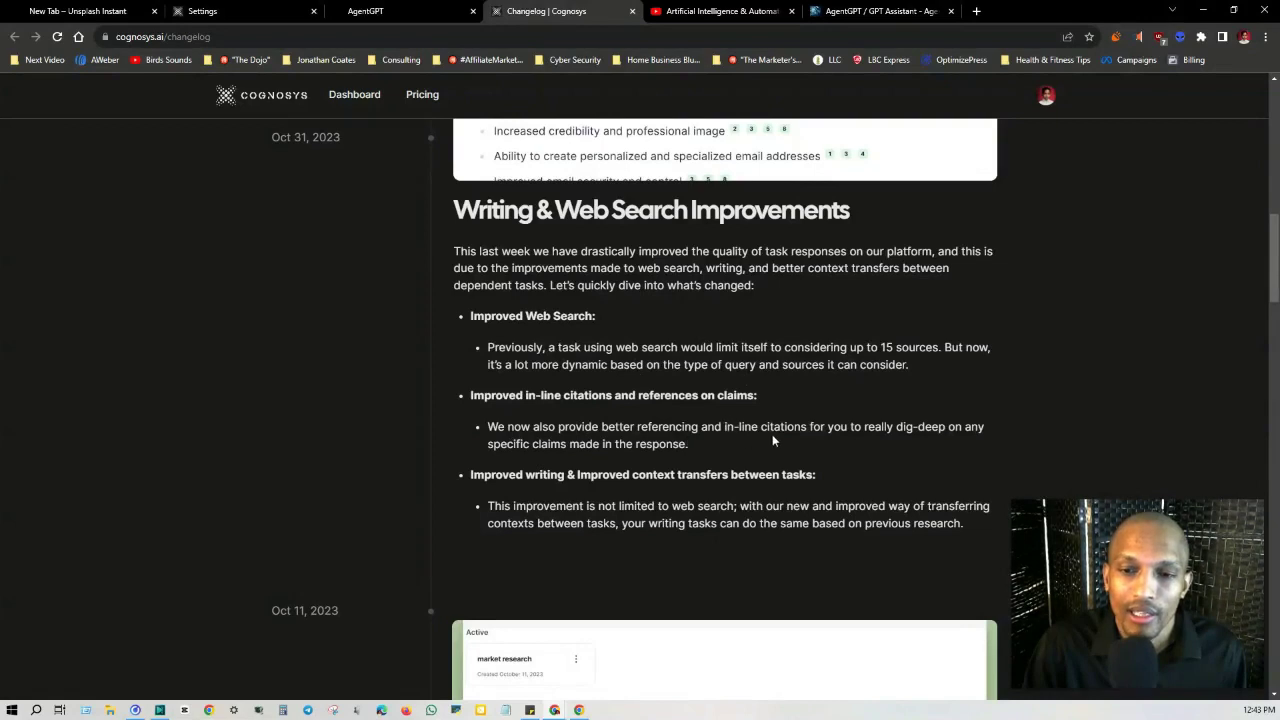
{"action": "left_click_drag", "start_coordinate": [802, 424], "coordinate": [984, 427]}
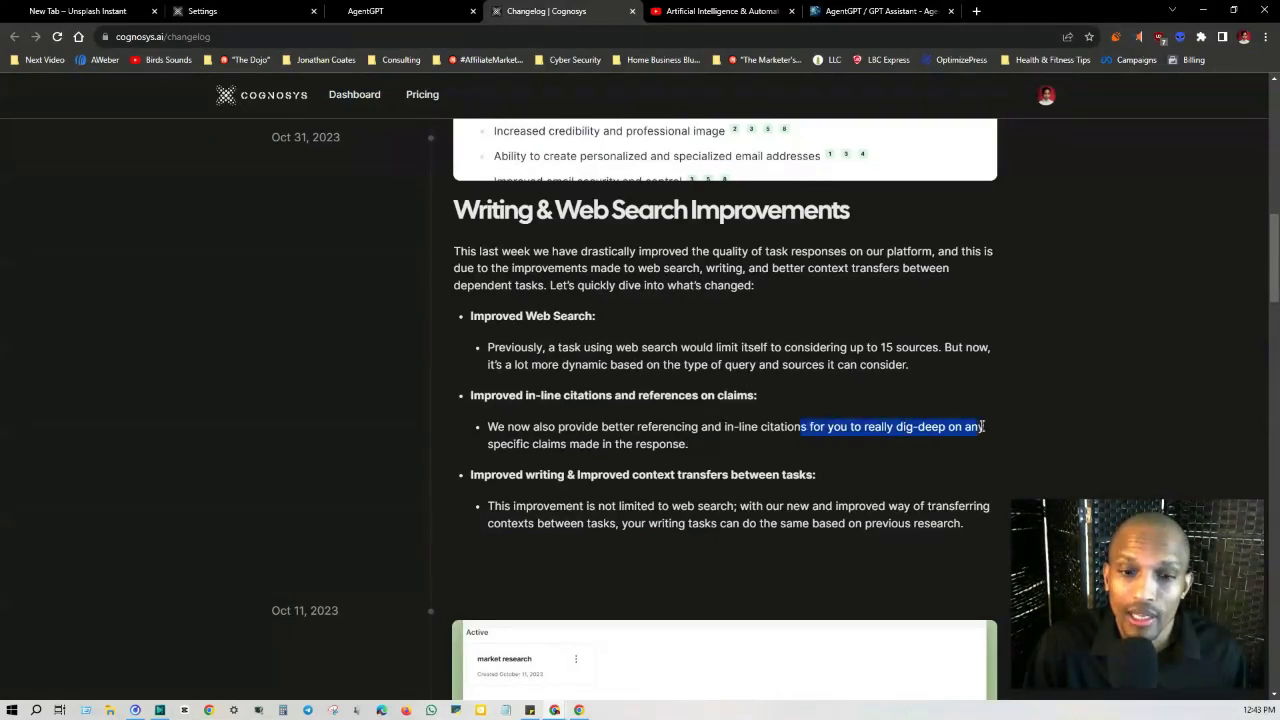
{"action": "left_click", "coordinate": [963, 427]}
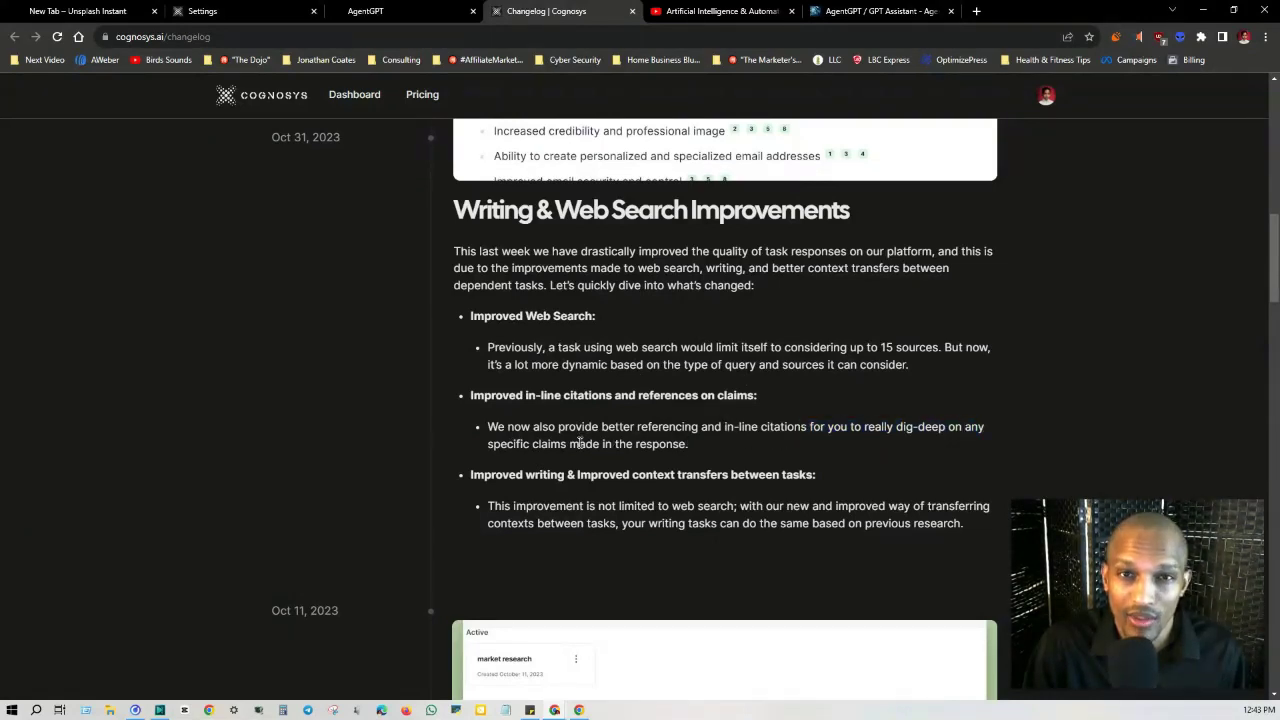
{"action": "left_click_drag", "start_coordinate": [471, 476], "coordinate": [792, 477]}
{"action": "left_click", "coordinate": [803, 474]}
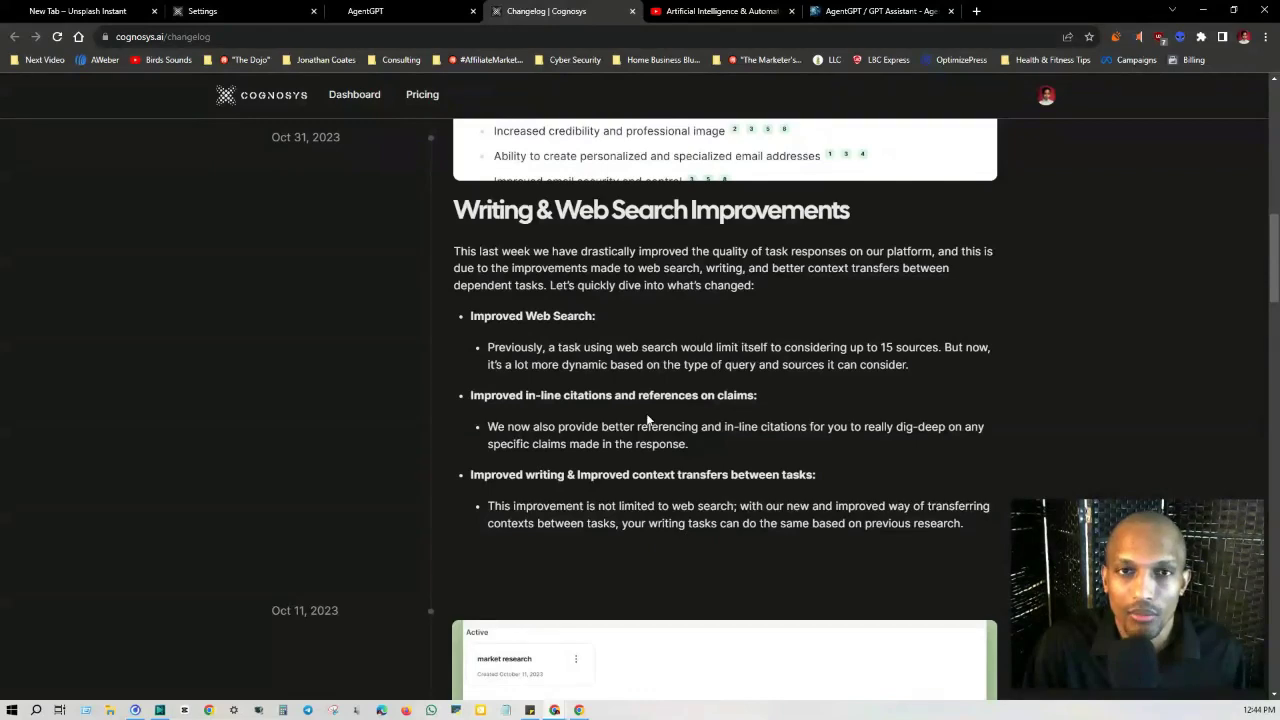
Scroll further down to the Oct 11 'Updated home page design' entry.
{"action": "scroll", "coordinate": [417, 323], "scroll_direction": "down", "scroll_amount": 10}
{"action": "scroll", "coordinate": [417, 323], "scroll_direction": "up", "scroll_amount": 6}
{"action": "scroll", "coordinate": [417, 323], "scroll_direction": "down", "scroll_amount": 4}
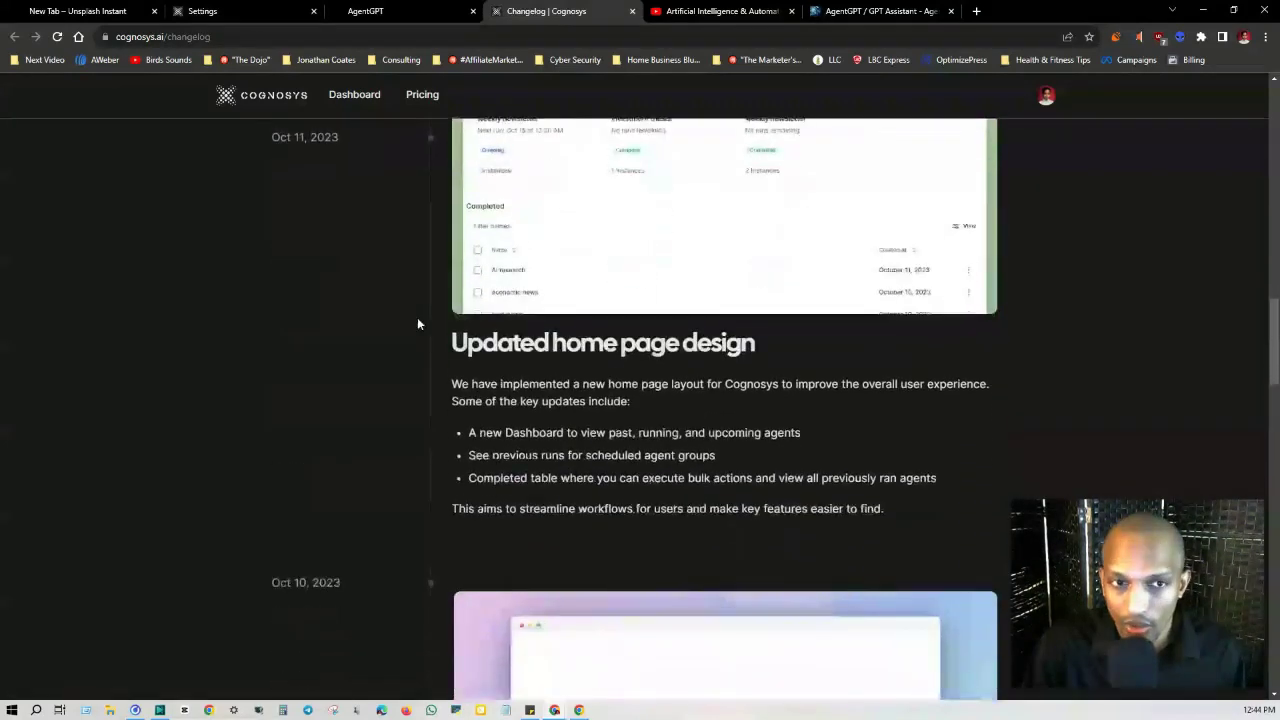
{"action": "scroll", "coordinate": [418, 323], "scroll_direction": "down", "scroll_amount": 1}
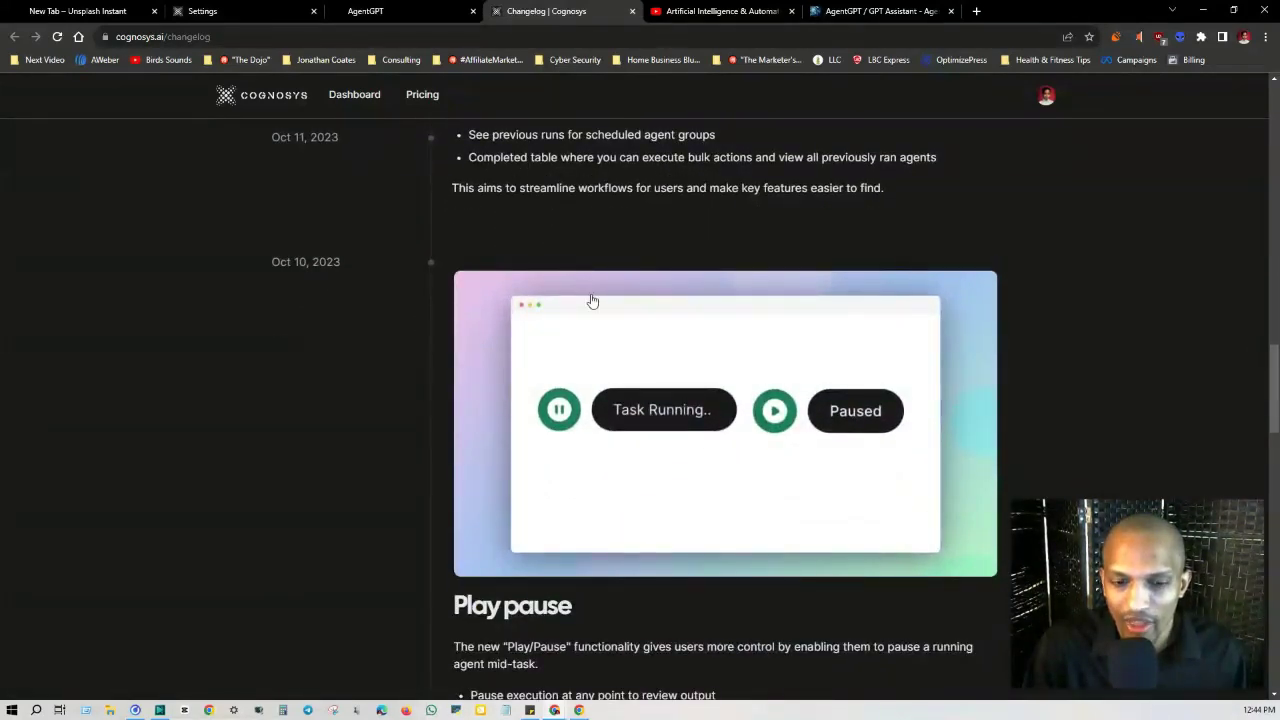
{"action": "scroll", "coordinate": [592, 301], "scroll_direction": "down", "scroll_amount": 8}
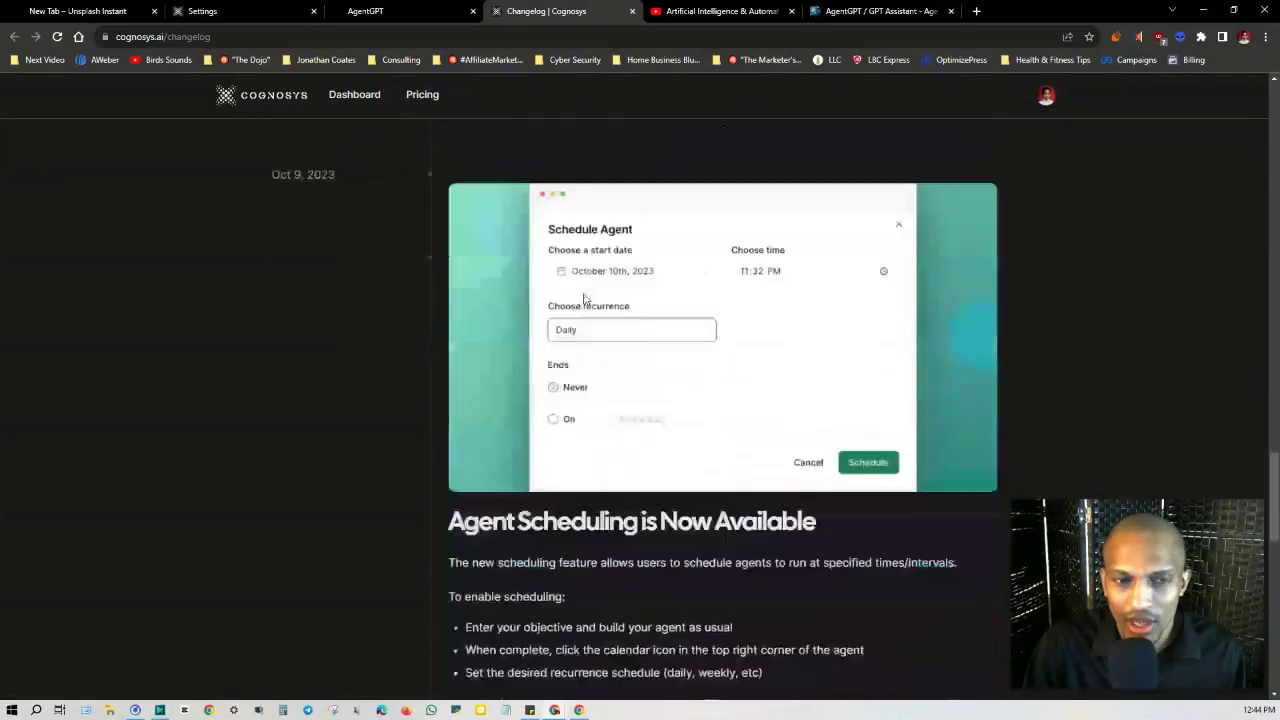
{"action": "scroll", "coordinate": [584, 297], "scroll_direction": "down", "scroll_amount": 6}
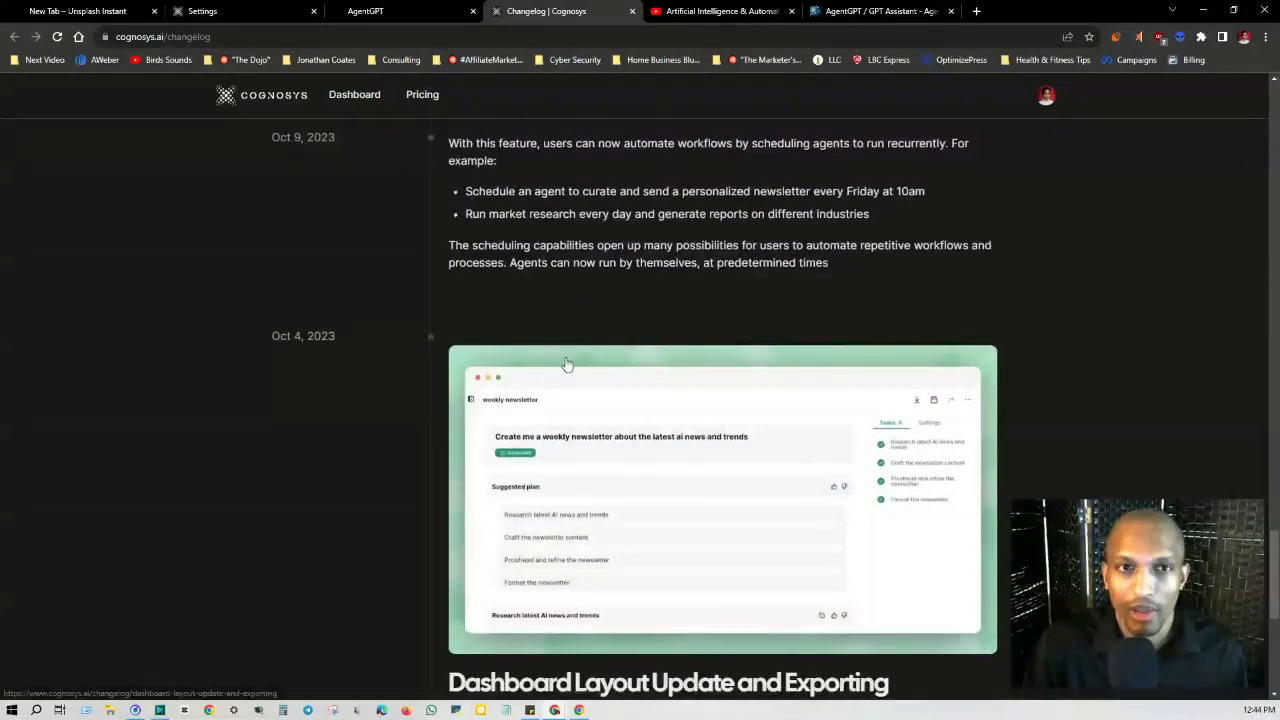
{"action": "scroll", "coordinate": [566, 364], "scroll_direction": "up", "scroll_amount": 15}
{"action": "scroll", "coordinate": [560, 250], "scroll_direction": "down", "scroll_amount": 8}
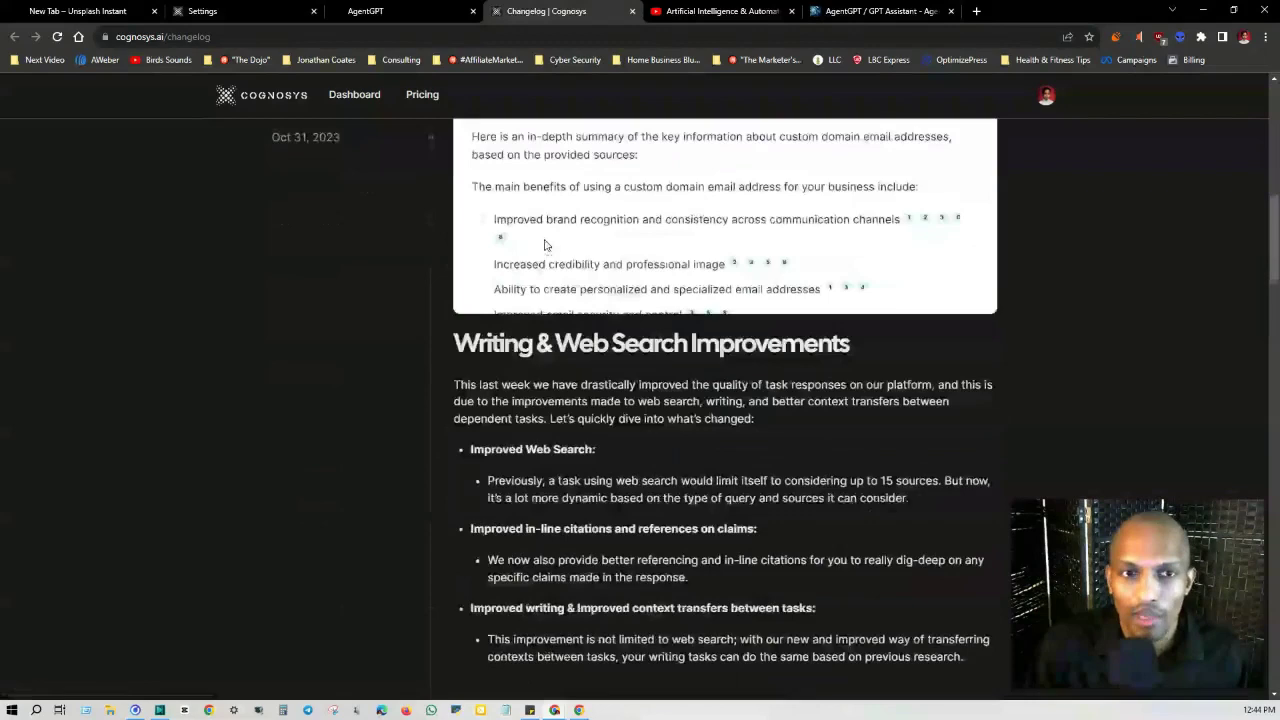
{"action": "scroll", "coordinate": [545, 245], "scroll_direction": "down", "scroll_amount": 5}
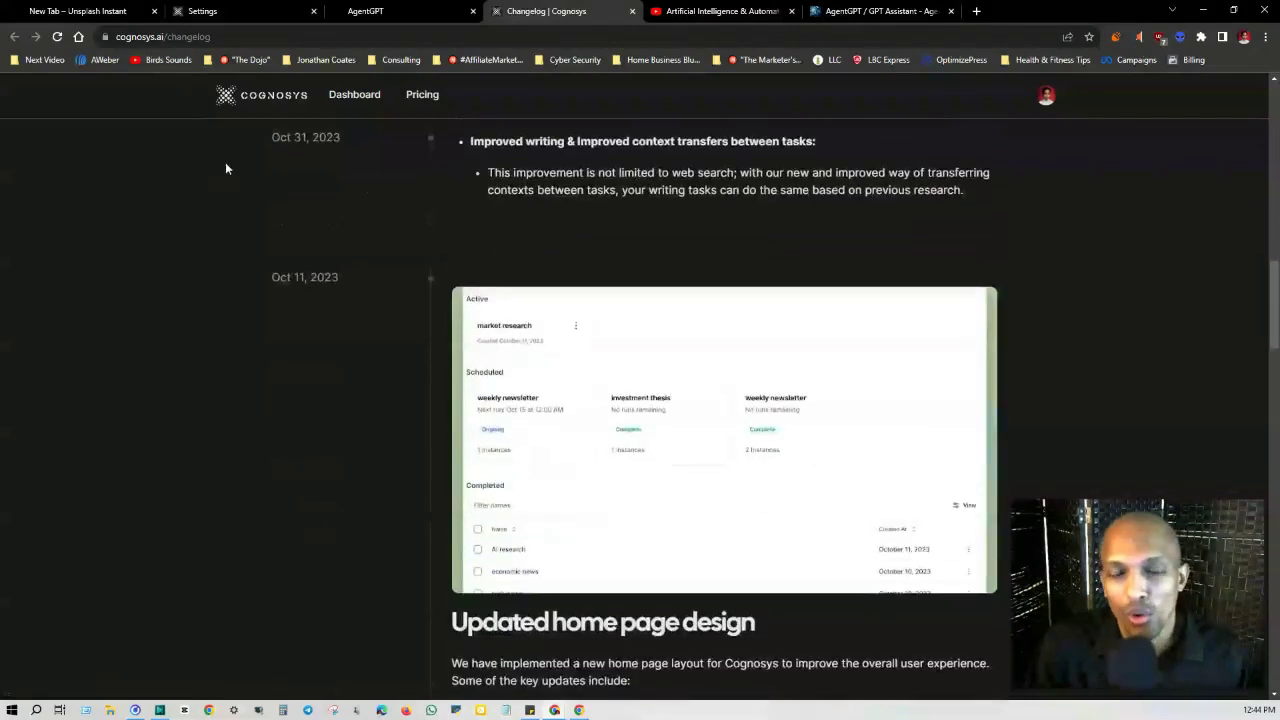
Review the free plan's billing settings and the Integrations list in Cognosys settings.
{"action": "left_click", "coordinate": [216, 6]}
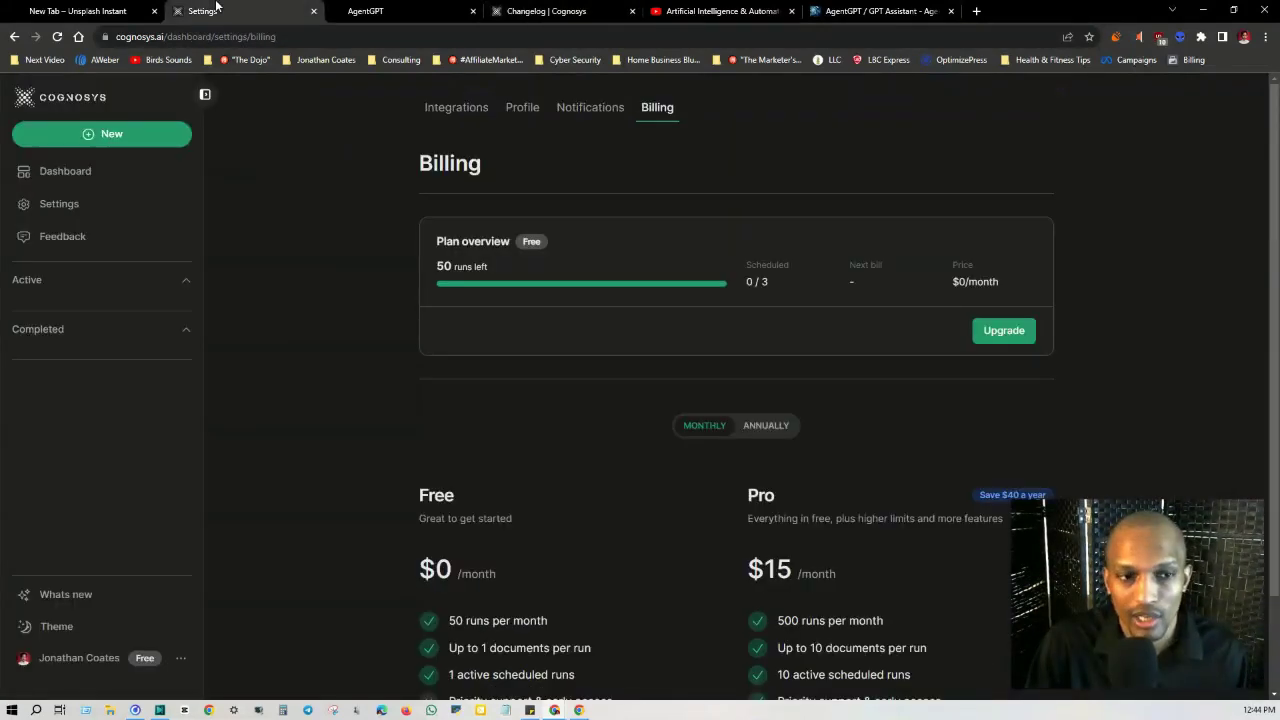
{"action": "left_click", "coordinate": [105, 203]}
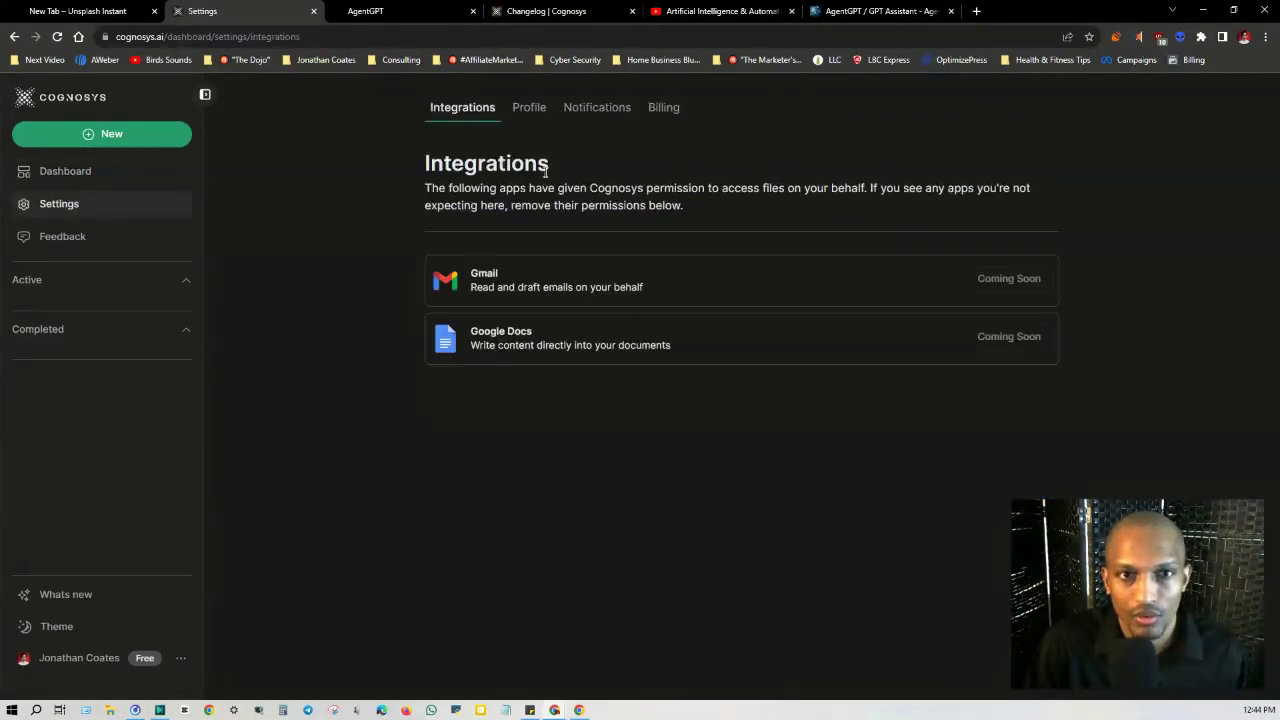
{"action": "left_click", "coordinate": [14, 36]}
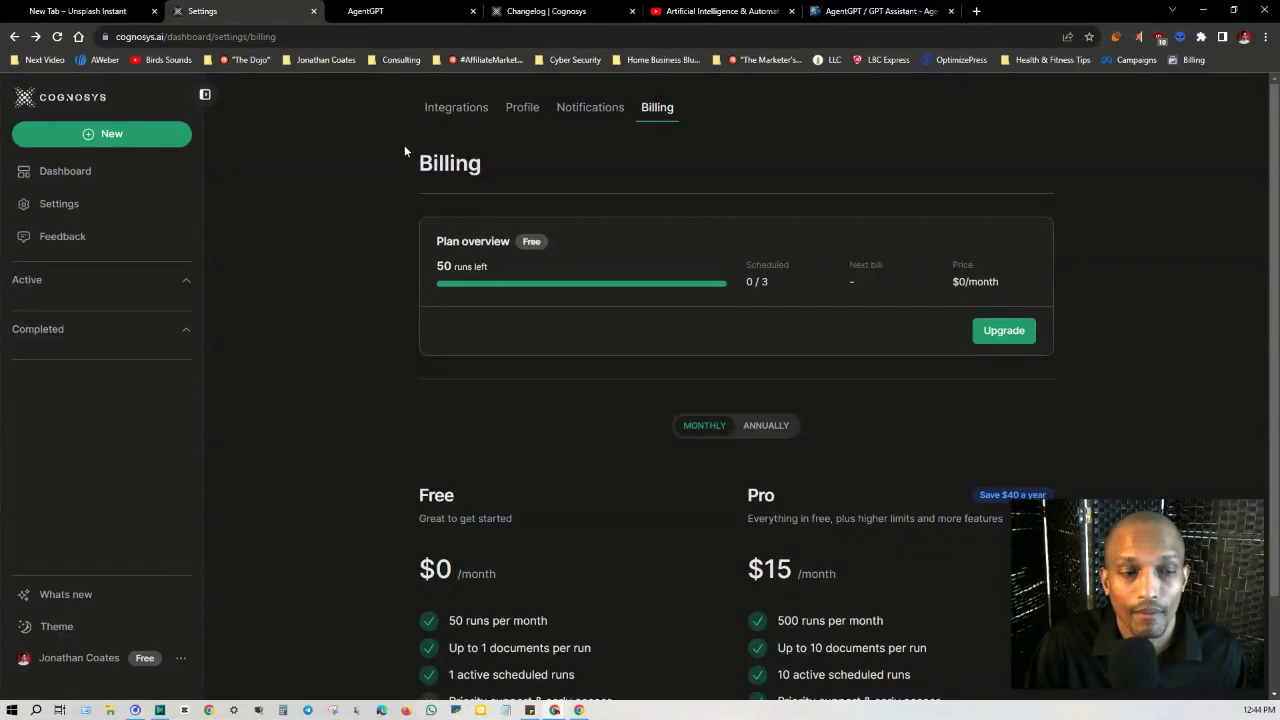
Glance at the What's new changelog, then pass through AgentGPT to the AI & Automation playlist.
{"action": "left_click", "coordinate": [74, 594]}
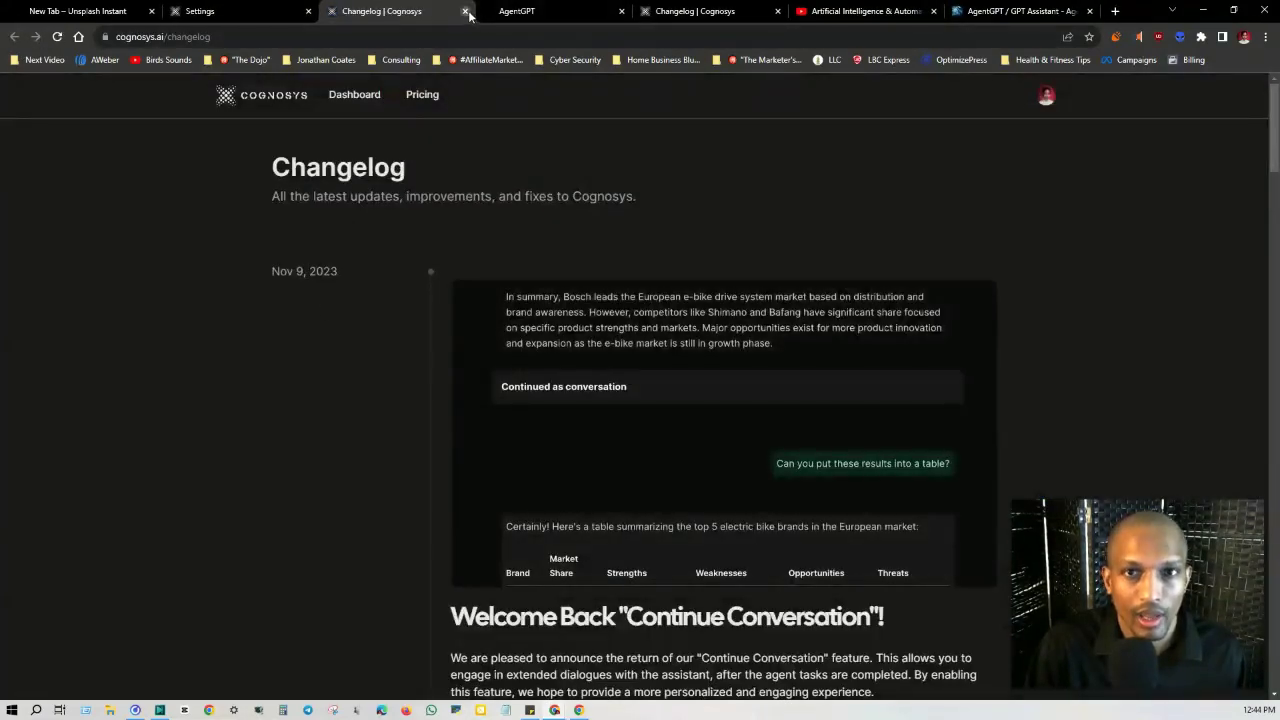
{"action": "left_click", "coordinate": [465, 11]}
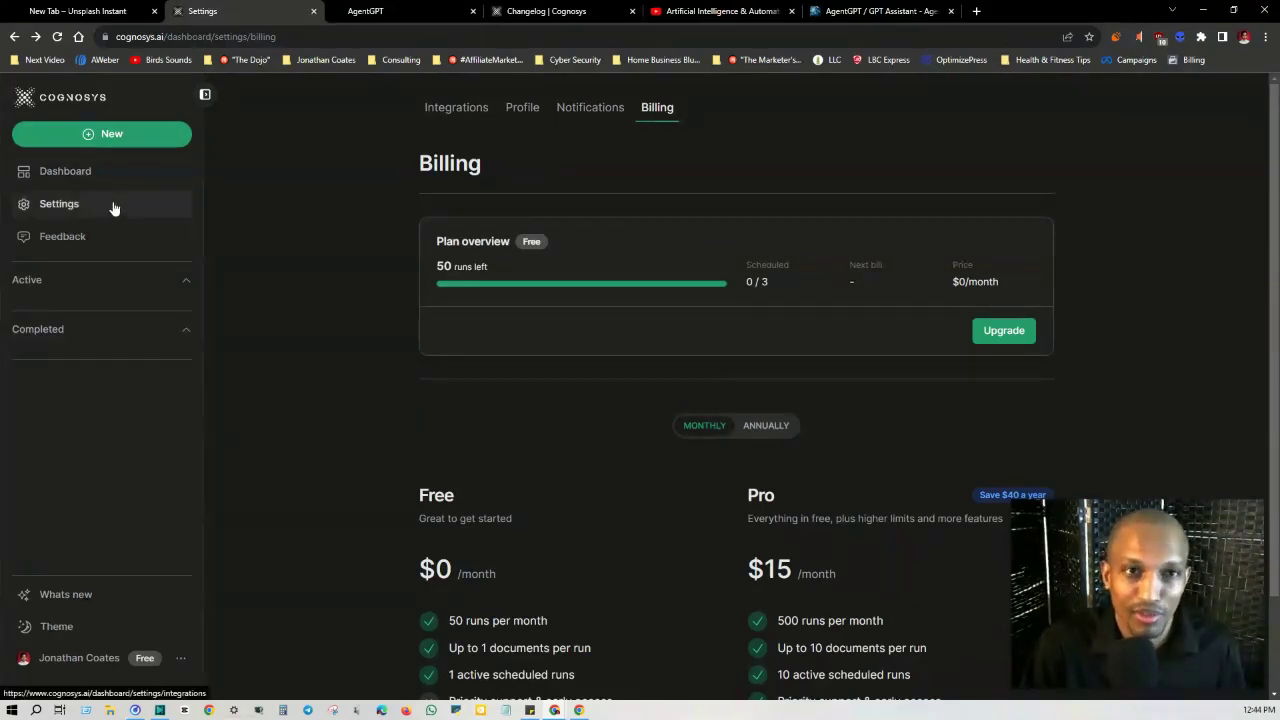
{"action": "left_click", "coordinate": [416, 6]}
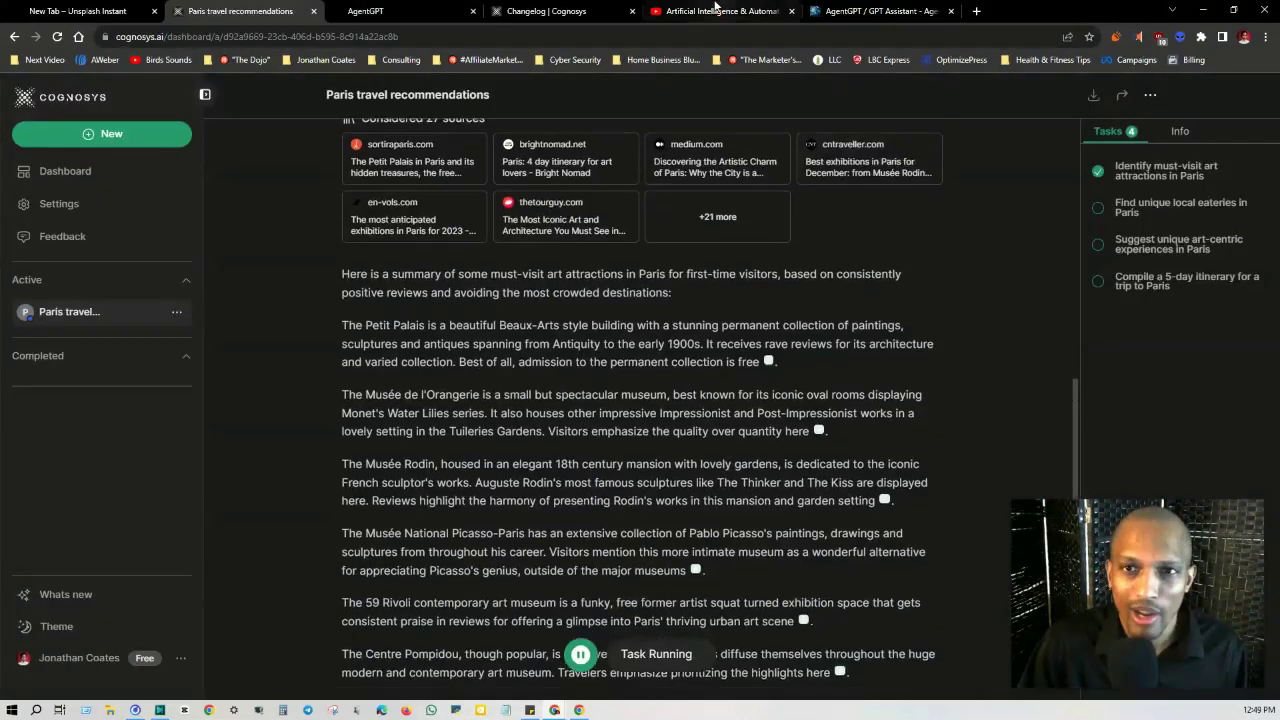
{"action": "left_click", "coordinate": [712, 7]}
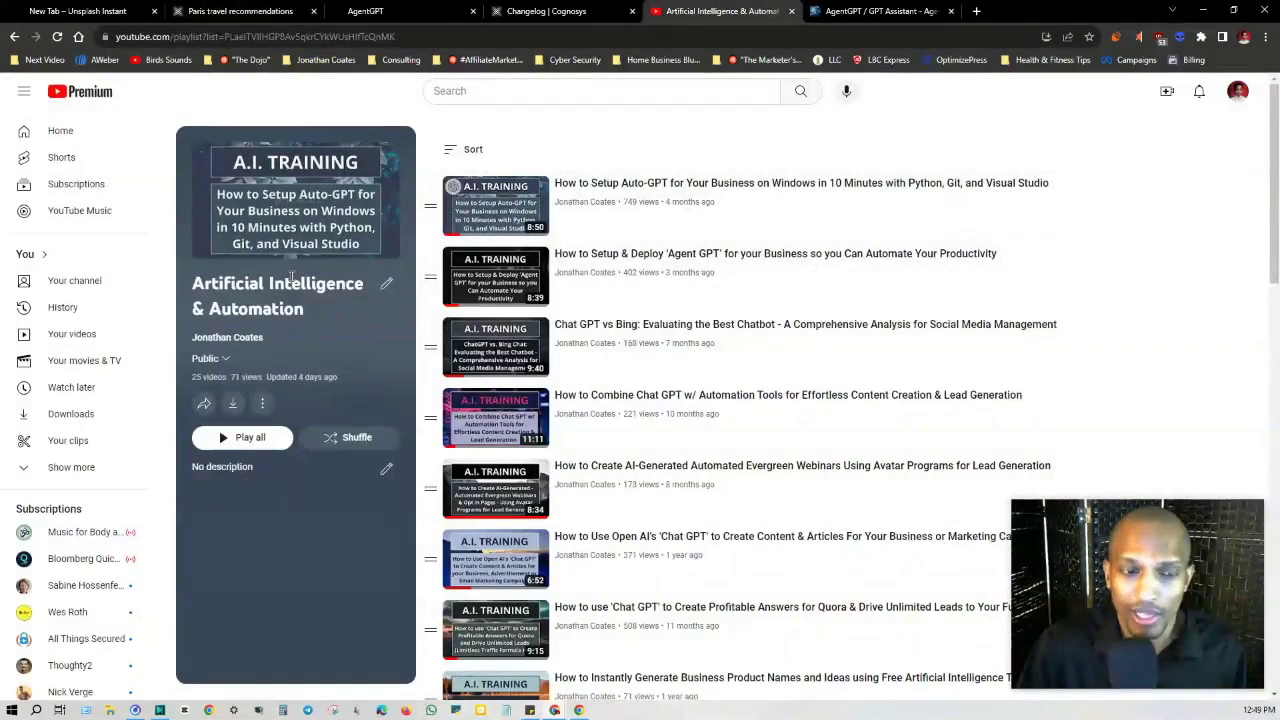
Browse the 25-video Artificial Intelligence & Automation playlist, then switch to the agent-gpt.net site.
{"action": "scroll", "coordinate": [671, 209], "scroll_direction": "down", "scroll_amount": 2}
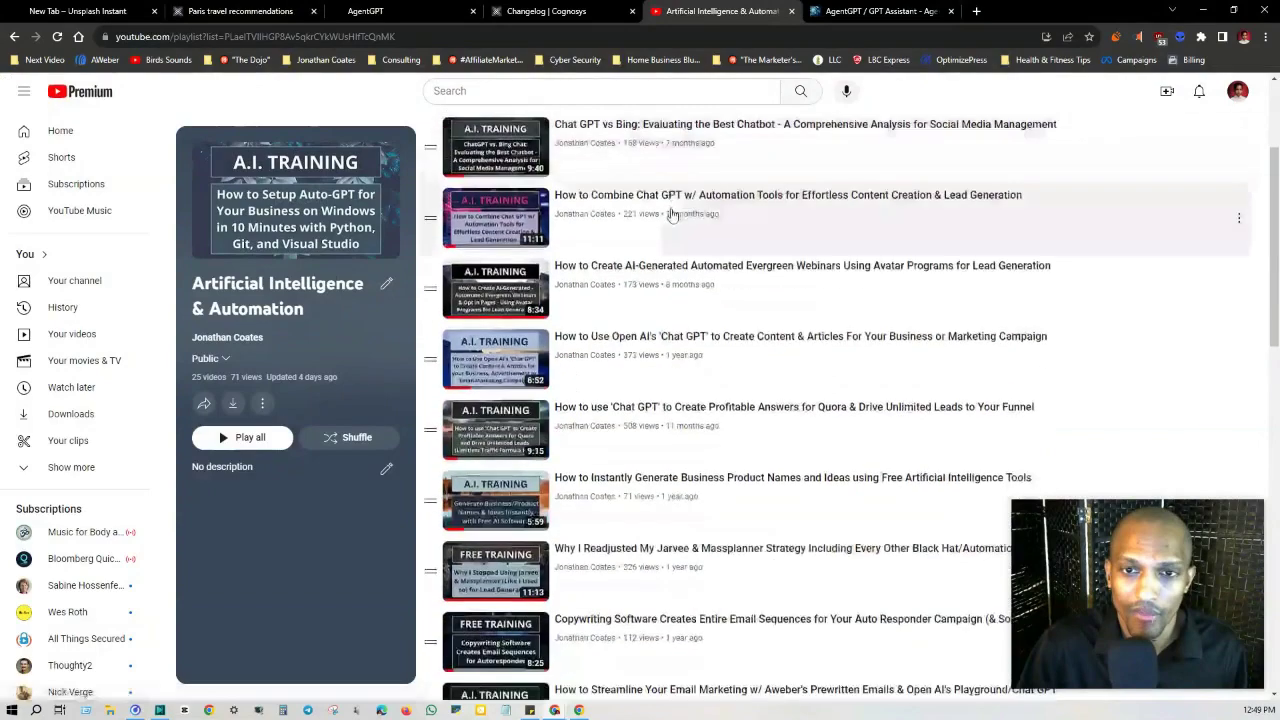
{"action": "scroll", "coordinate": [683, 215], "scroll_direction": "up", "scroll_amount": 1}
{"action": "scroll", "coordinate": [717, 383], "scroll_direction": "down", "scroll_amount": 3}
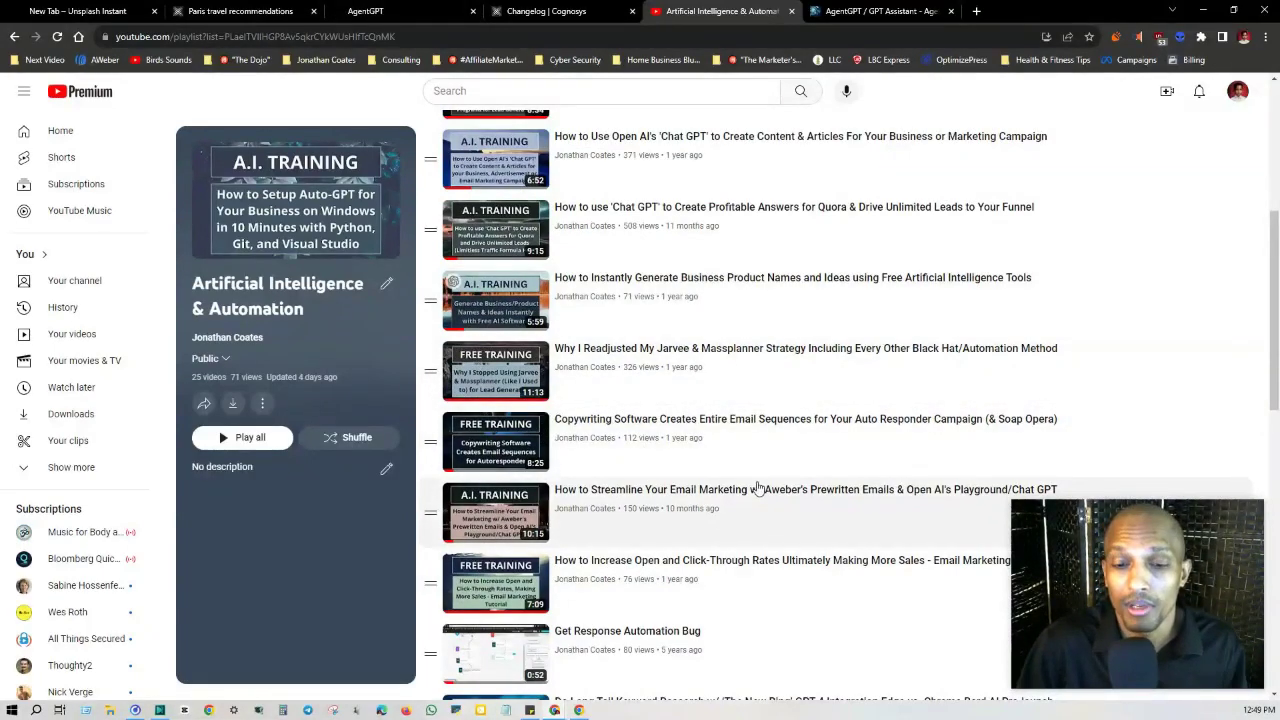
{"action": "scroll", "coordinate": [671, 477], "scroll_direction": "up", "scroll_amount": 1}
{"action": "scroll", "coordinate": [661, 497], "scroll_direction": "down", "scroll_amount": 3}
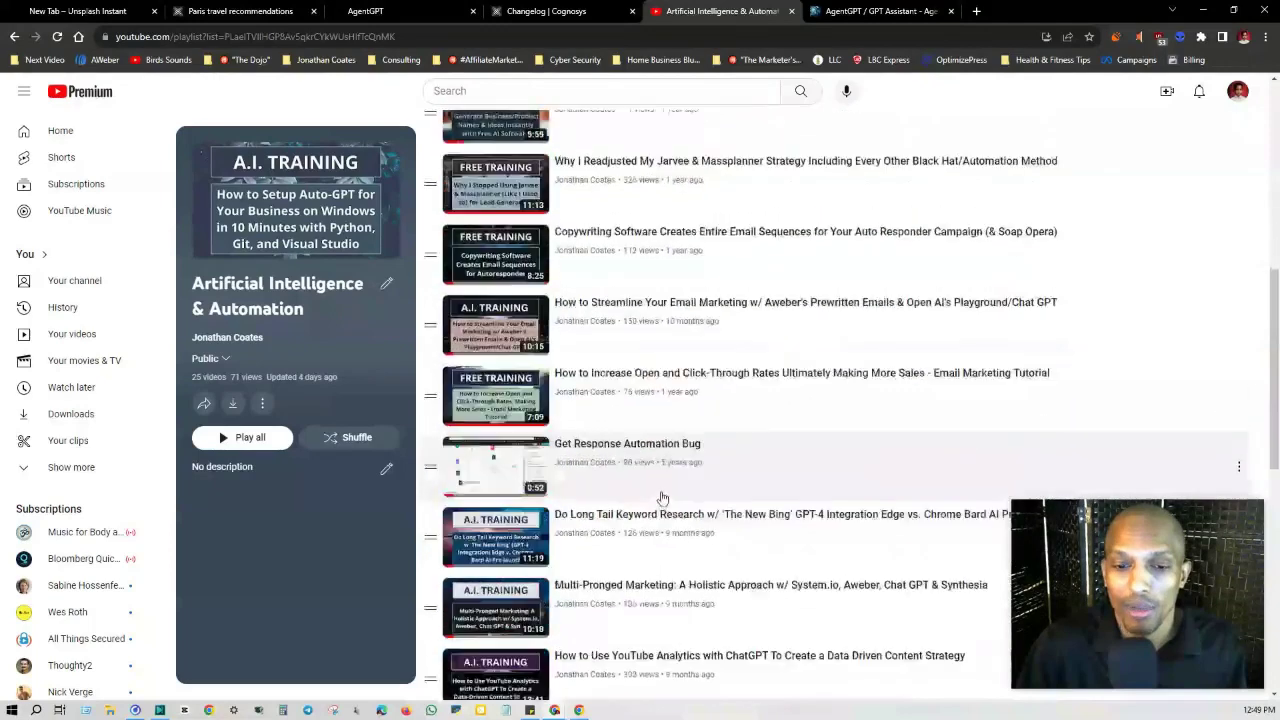
{"action": "scroll", "coordinate": [661, 497], "scroll_direction": "down", "scroll_amount": 1}
{"action": "left_click", "coordinate": [870, 11]}
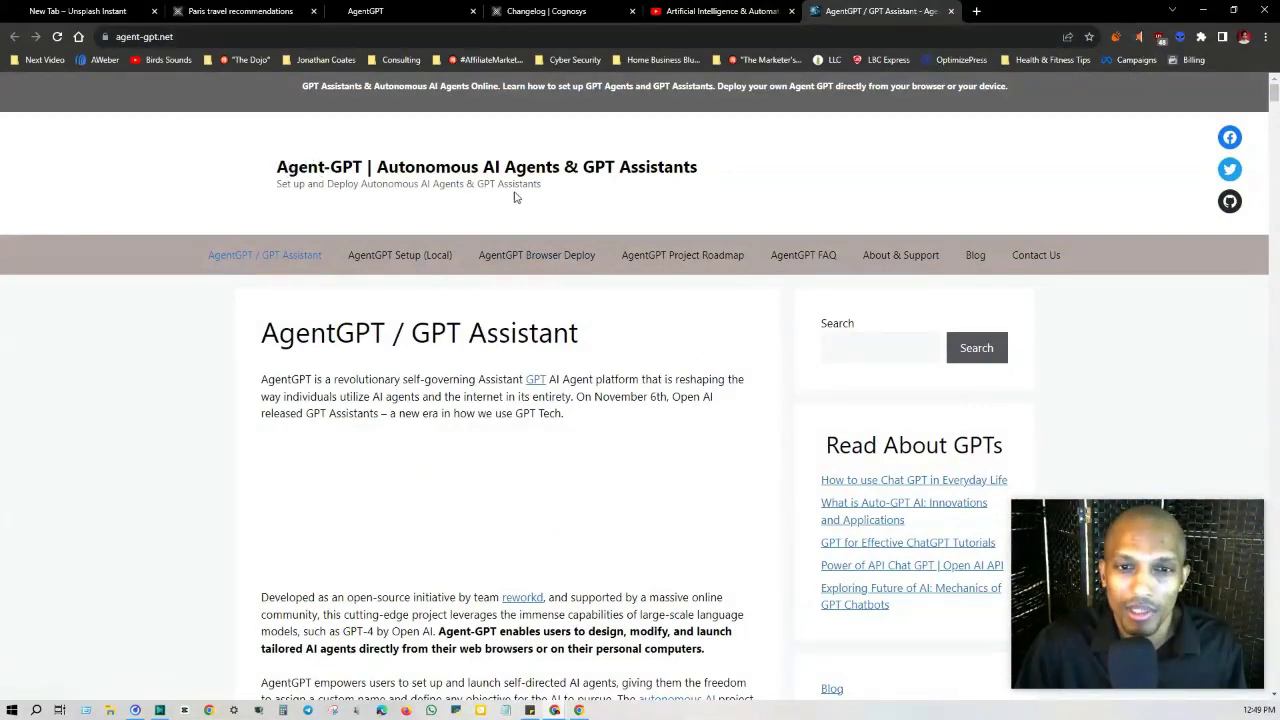
{"action": "scroll", "coordinate": [251, 257], "scroll_direction": "down", "scroll_amount": 2}
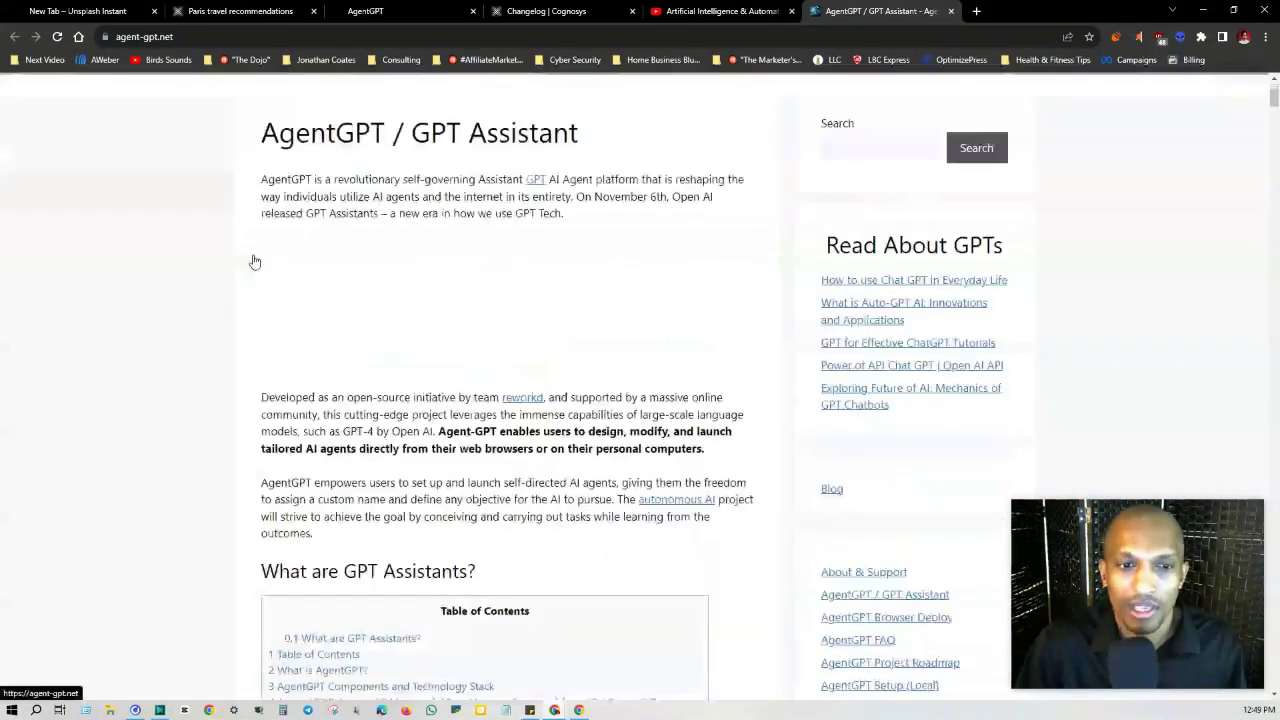
{"action": "scroll", "coordinate": [535, 260], "scroll_direction": "down", "scroll_amount": 2}
{"action": "scroll", "coordinate": [305, 410], "scroll_direction": "down", "scroll_amount": 1}
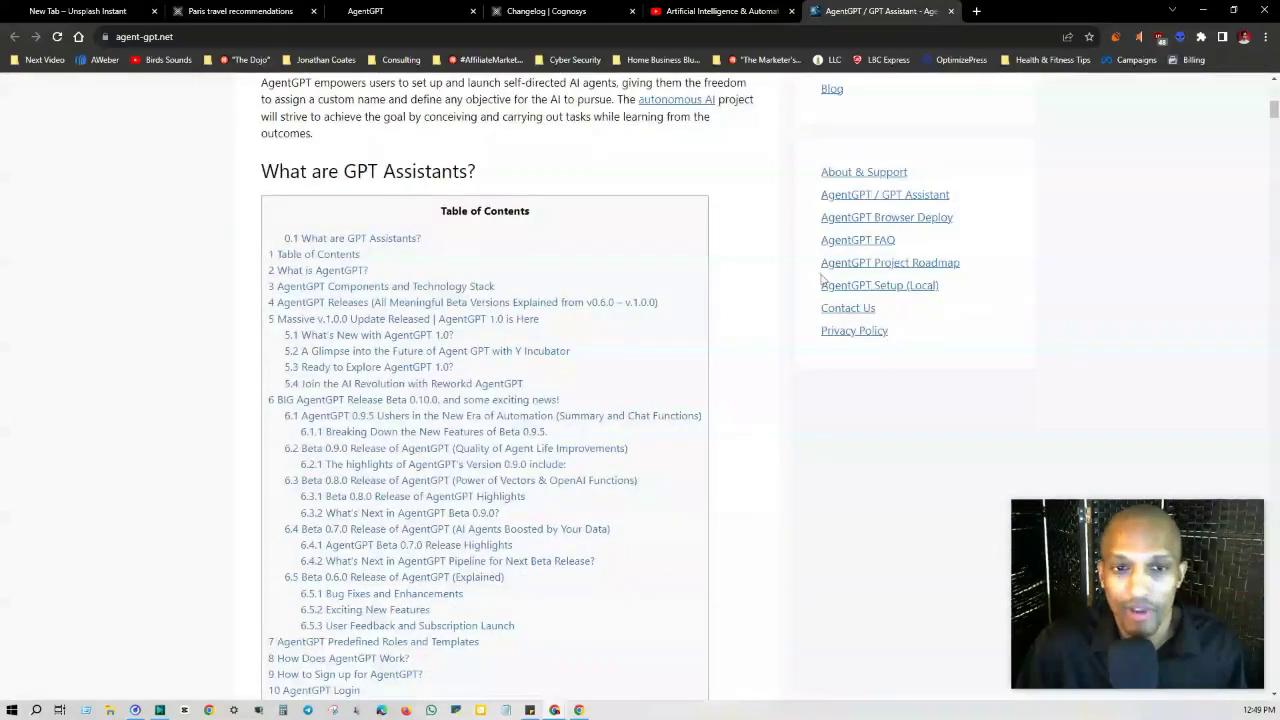
{"action": "scroll", "coordinate": [191, 503], "scroll_direction": "up", "scroll_amount": 2}
{"action": "scroll", "coordinate": [522, 328], "scroll_direction": "down", "scroll_amount": 1}
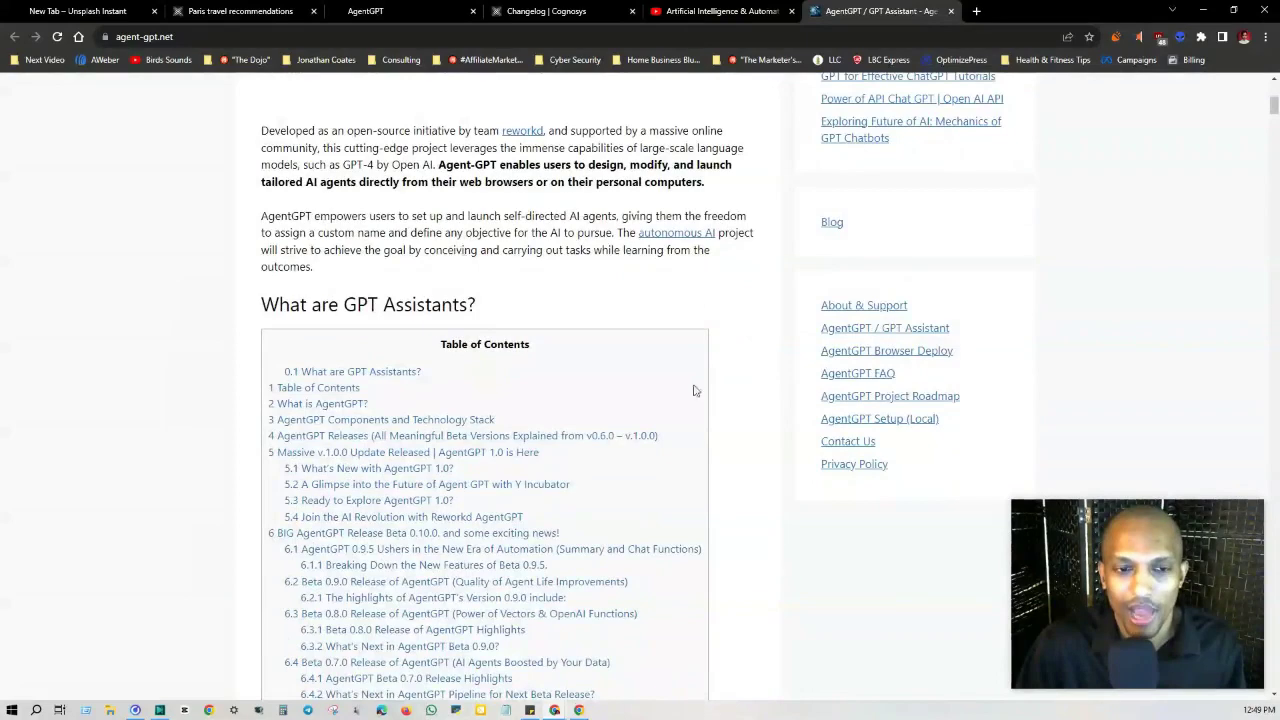
{"action": "scroll", "coordinate": [757, 235], "scroll_direction": "down", "scroll_amount": 4}
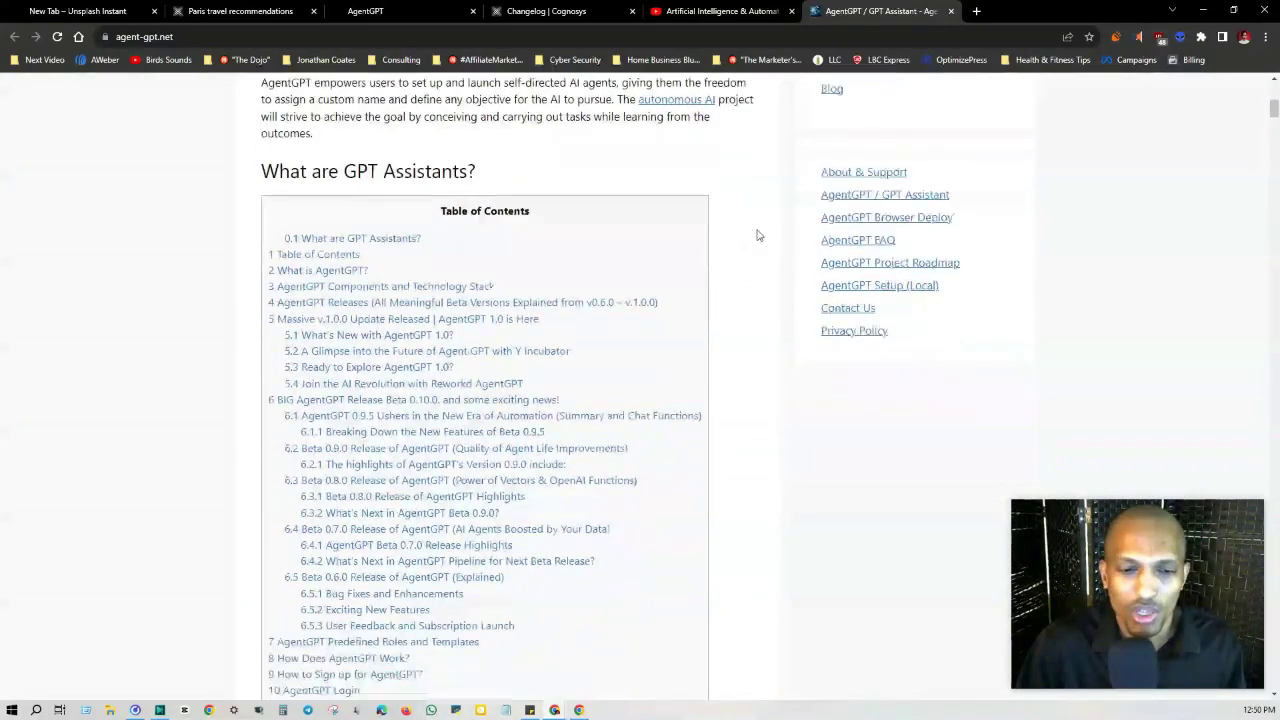
{"action": "scroll", "coordinate": [757, 235], "scroll_direction": "down", "scroll_amount": 3}
{"action": "scroll", "coordinate": [757, 235], "scroll_direction": "down", "scroll_amount": 4}
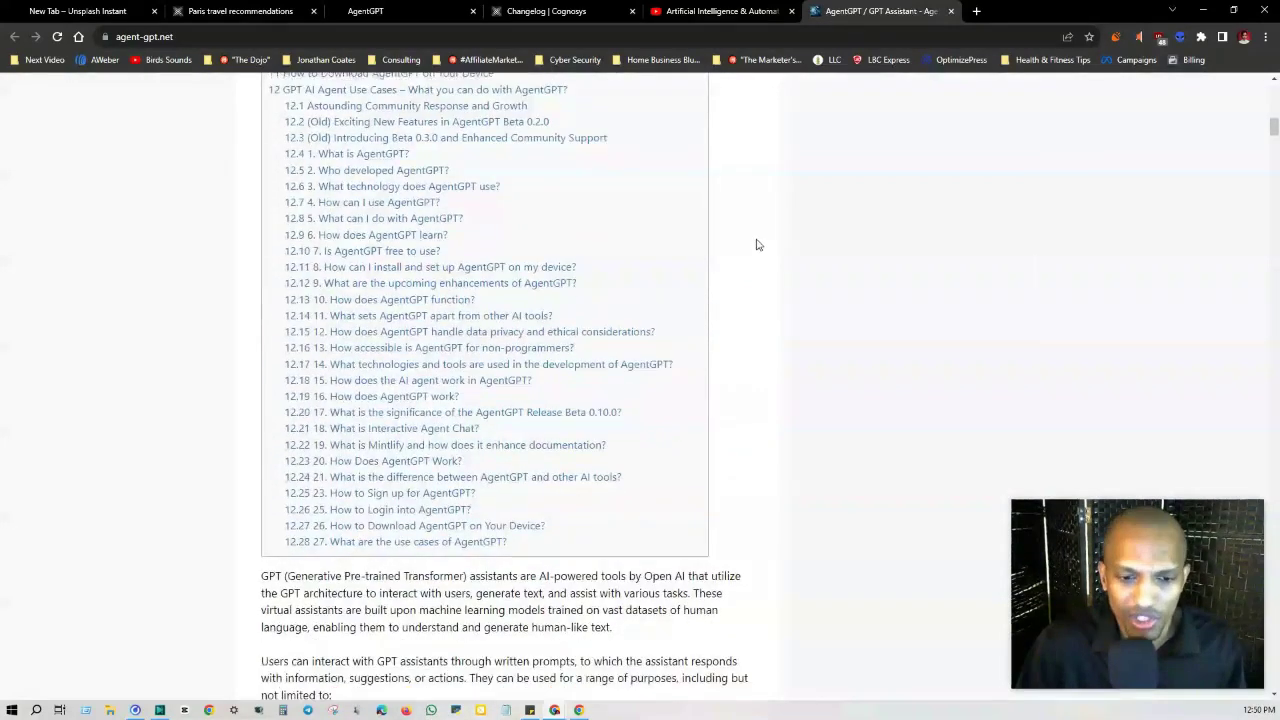
{"action": "scroll", "coordinate": [720, 372], "scroll_direction": "down", "scroll_amount": 3}
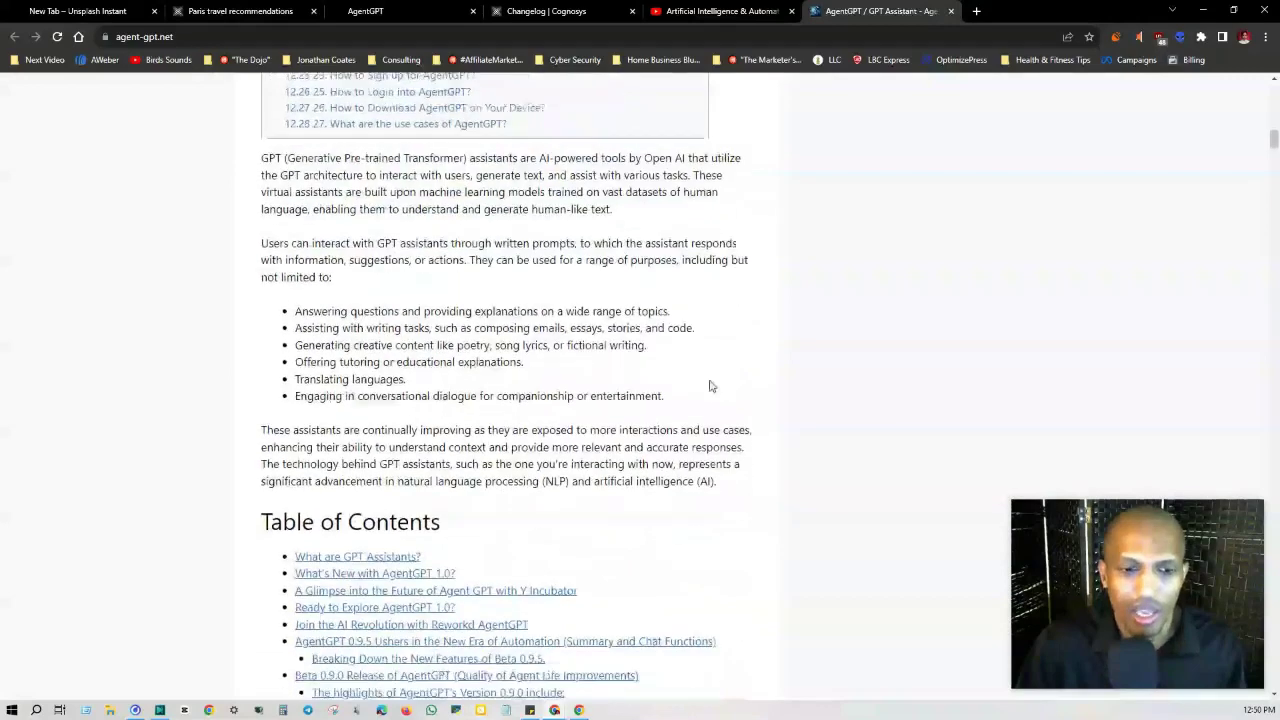
{"action": "scroll", "coordinate": [709, 383], "scroll_direction": "down", "scroll_amount": 4}
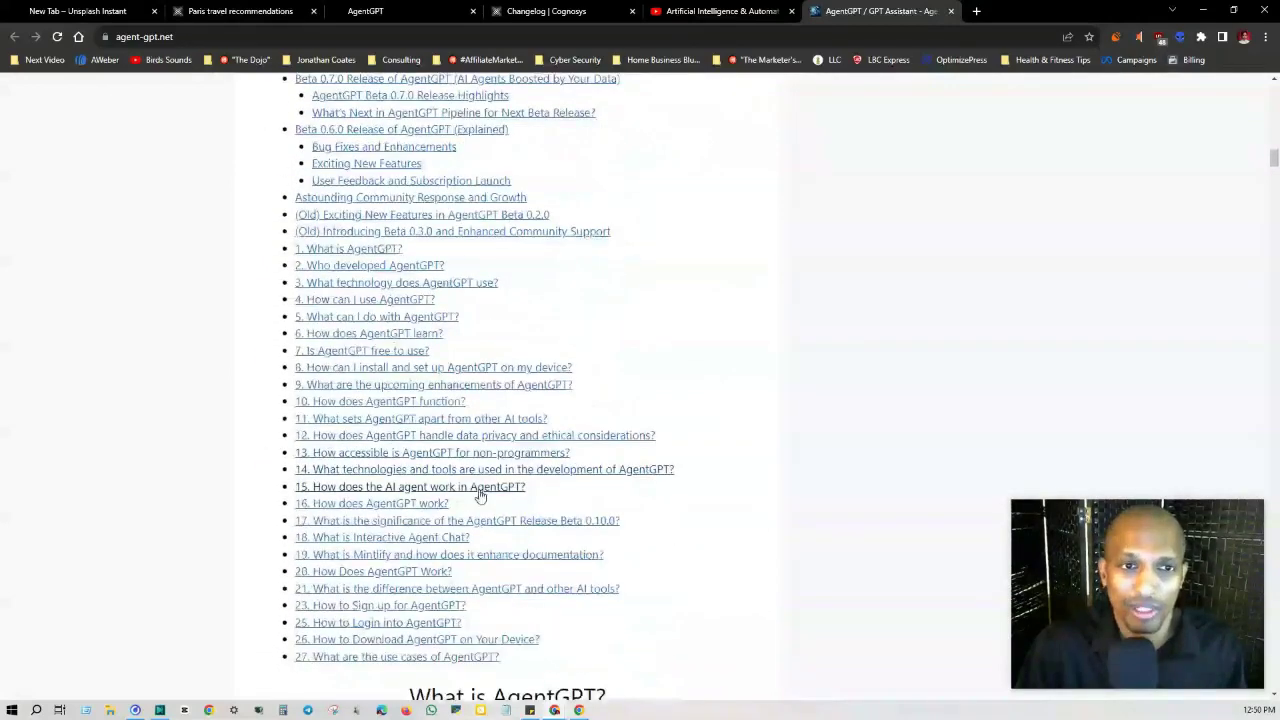
{"action": "scroll", "coordinate": [300, 368], "scroll_direction": "down", "scroll_amount": 3}
{"action": "scroll", "coordinate": [300, 368], "scroll_direction": "down", "scroll_amount": 6}
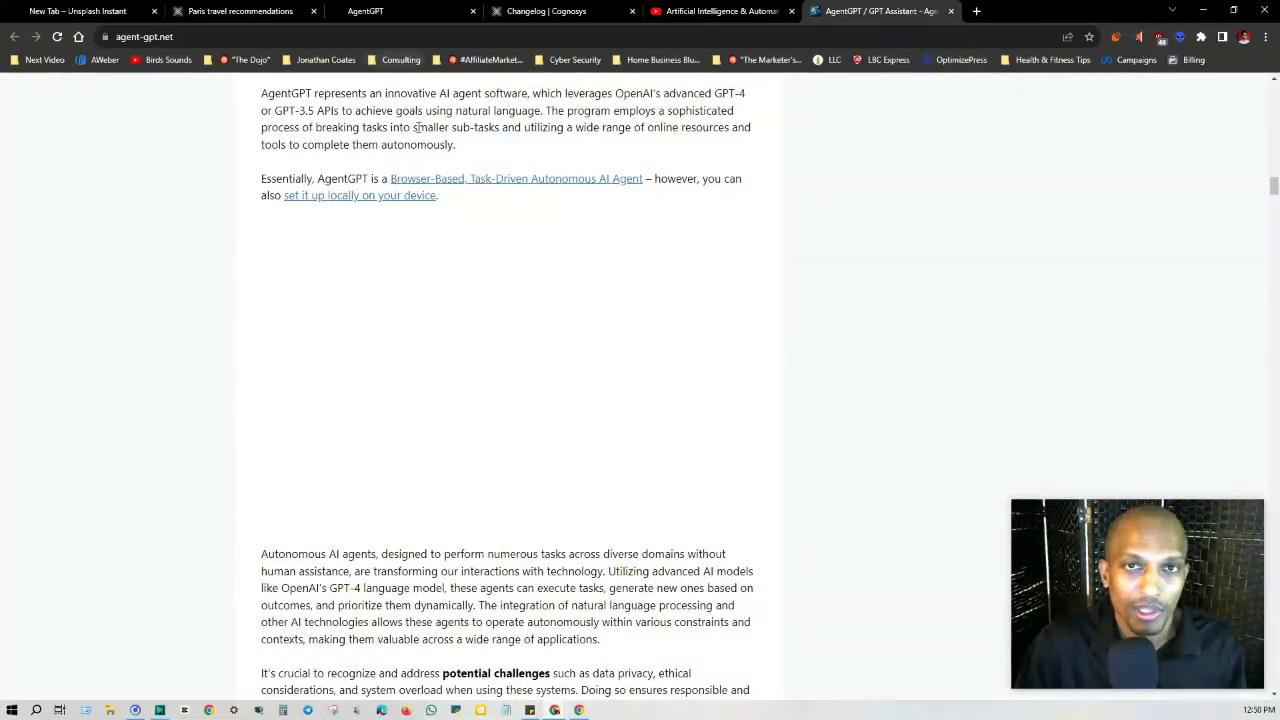
Switch to the 'New Tab – Unsplash Instant' tab showing the rose photo.
{"action": "left_click", "coordinate": [117, 10]}
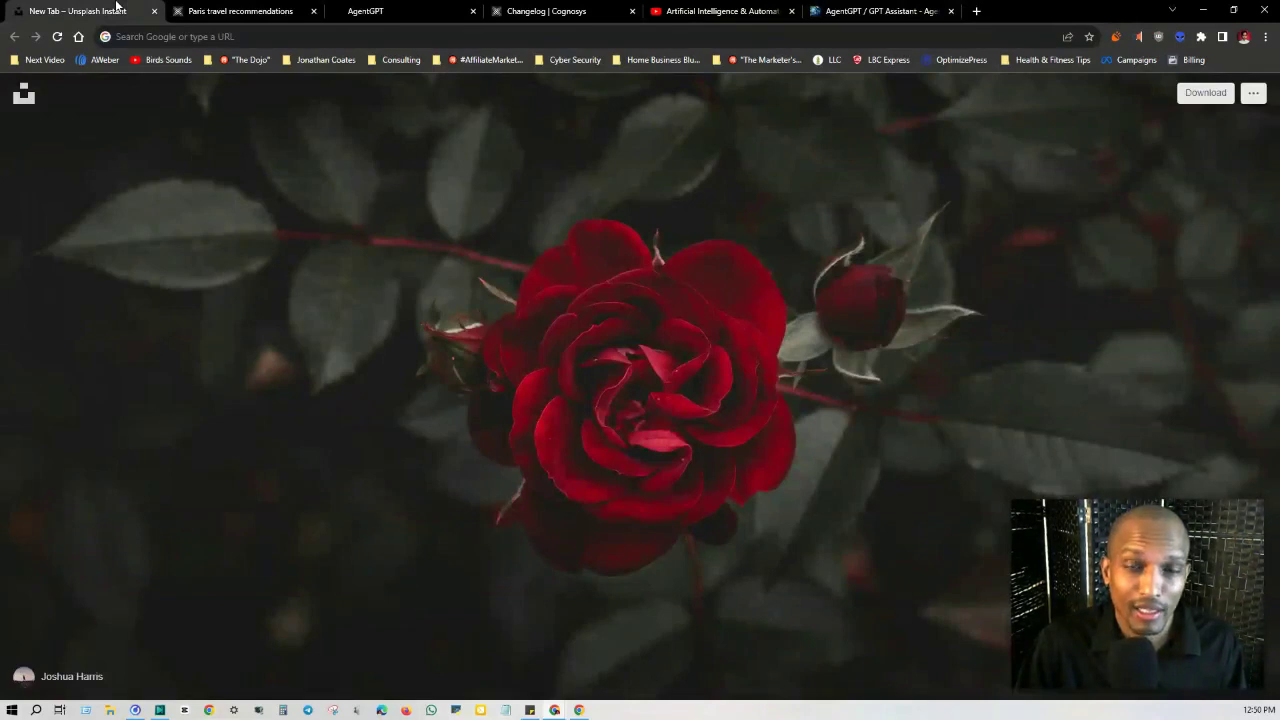